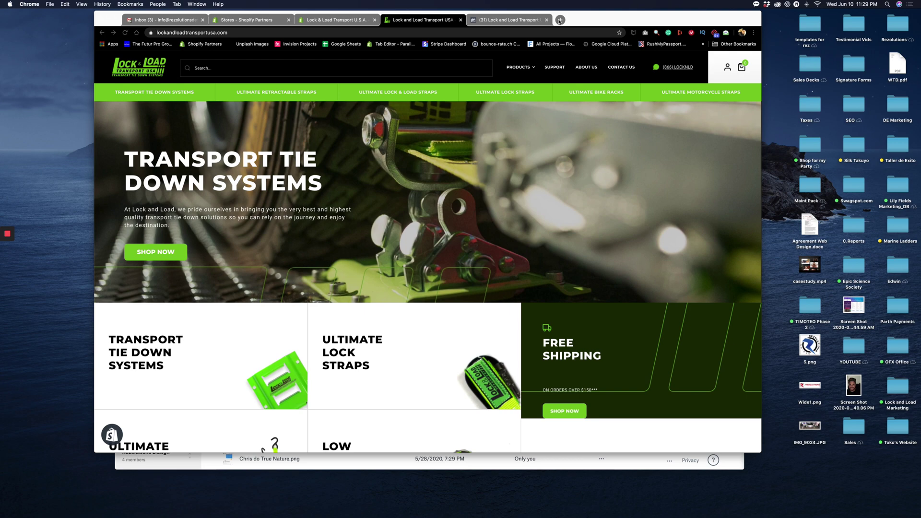
Step: Open maddoxandmarie.com in a new browser tab
left_click(559, 20)
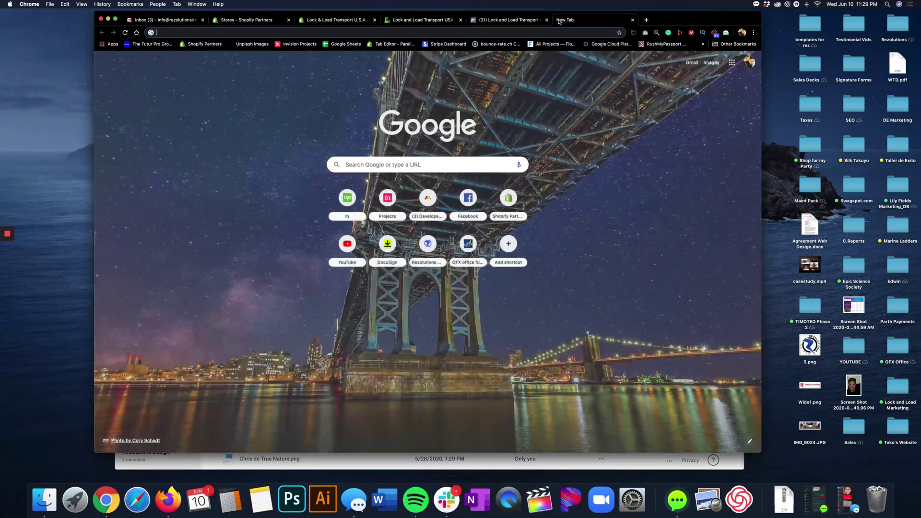
type("maddoxandmarie.com")
key("Return")
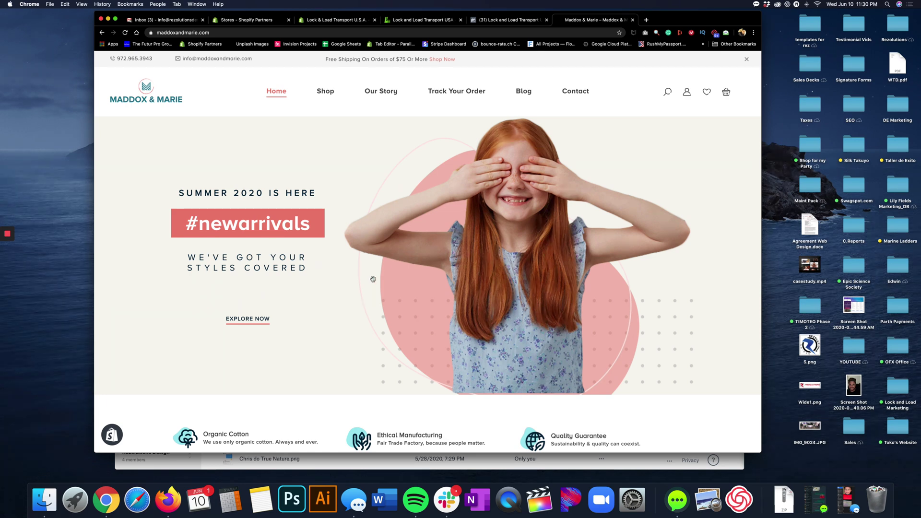
Step: Look through the Maddox & Marie homepage from the hero banner down to the footer and back, and close its tab
scroll(373, 280, "down", 7)
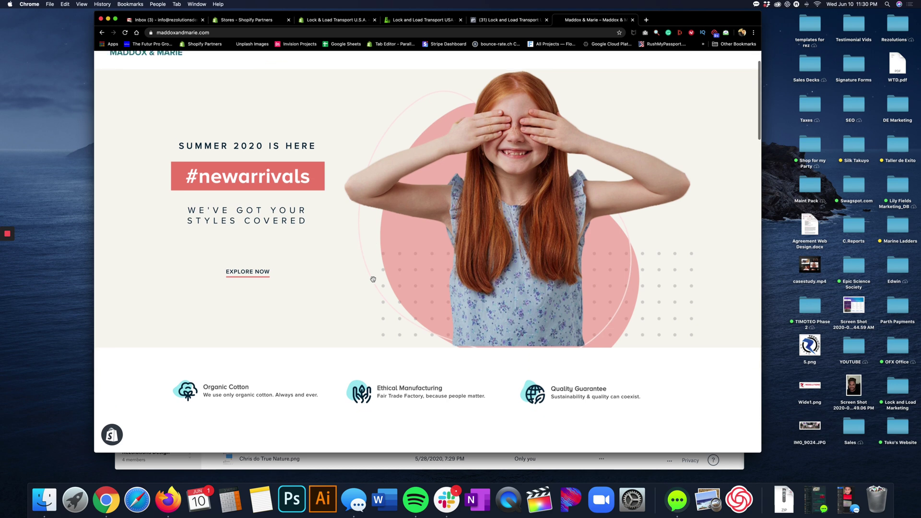
scroll(373, 281, "down", 7)
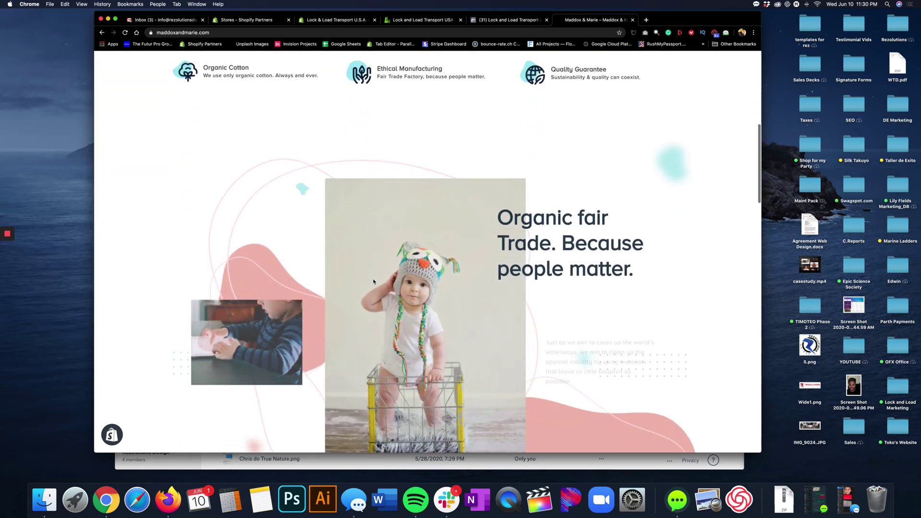
scroll(373, 282, "down", 5)
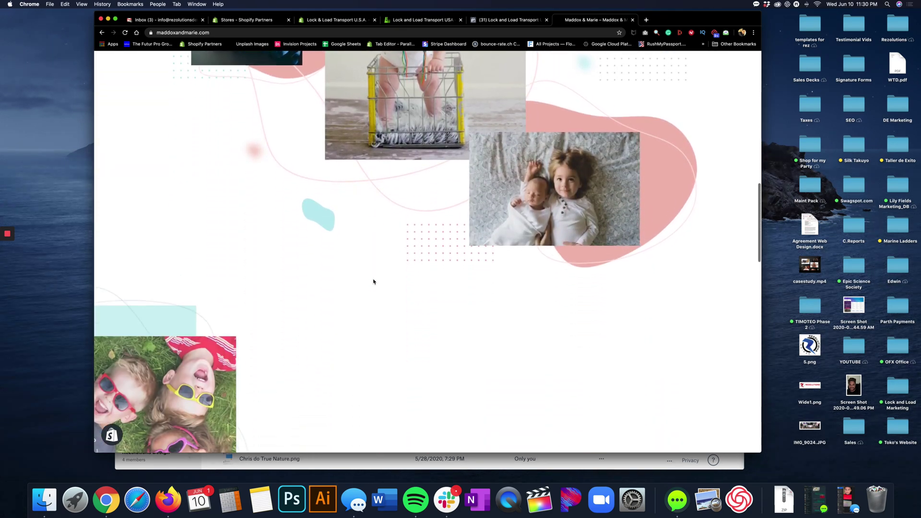
scroll(373, 282, "down", 5)
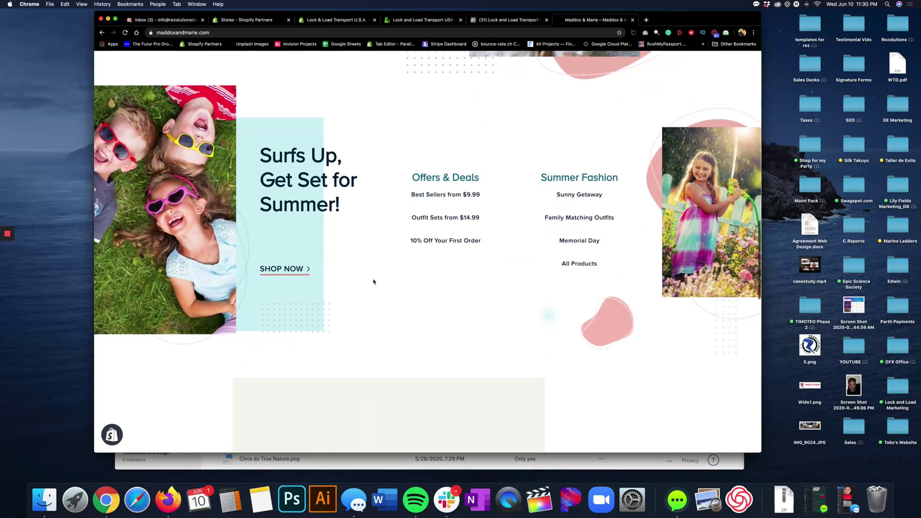
scroll(374, 282, "down", 5)
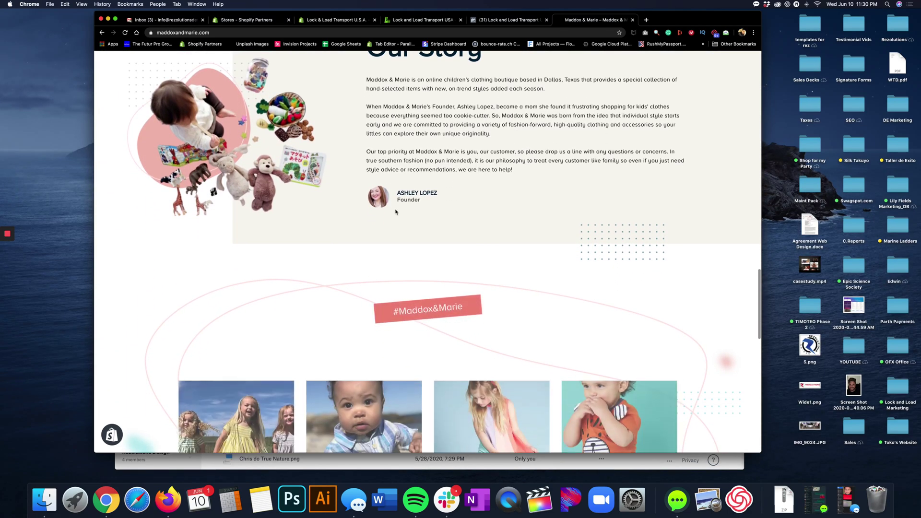
scroll(314, 254, "down", 6)
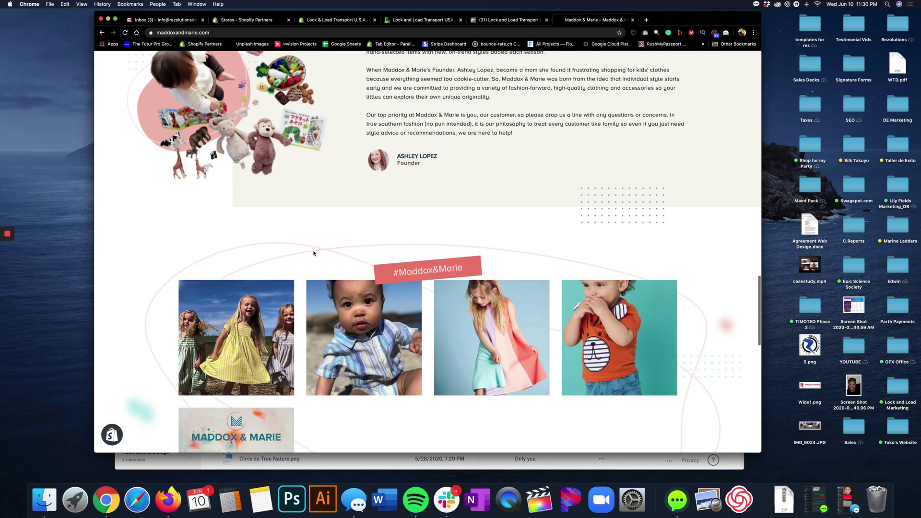
scroll(314, 253, "down", 7)
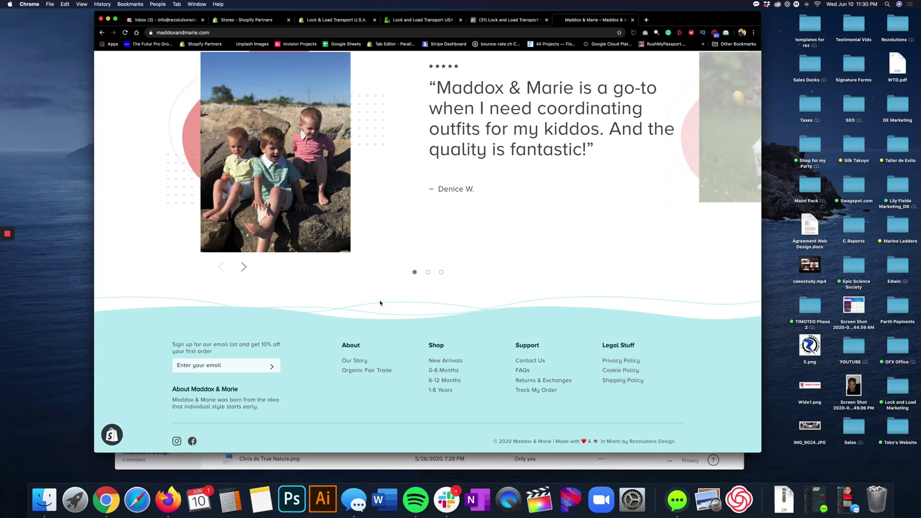
scroll(380, 303, "up", 15)
scroll(381, 303, "up", 10)
scroll(380, 303, "up", 6)
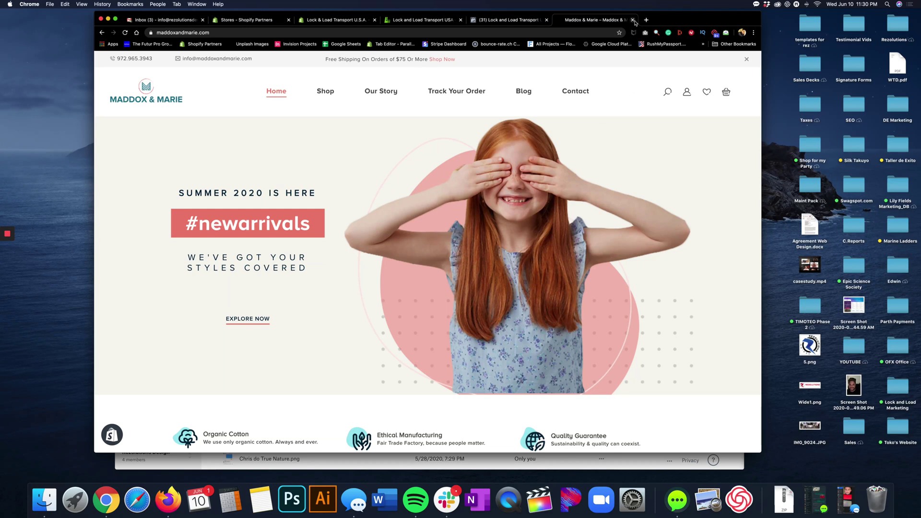
left_click(633, 21)
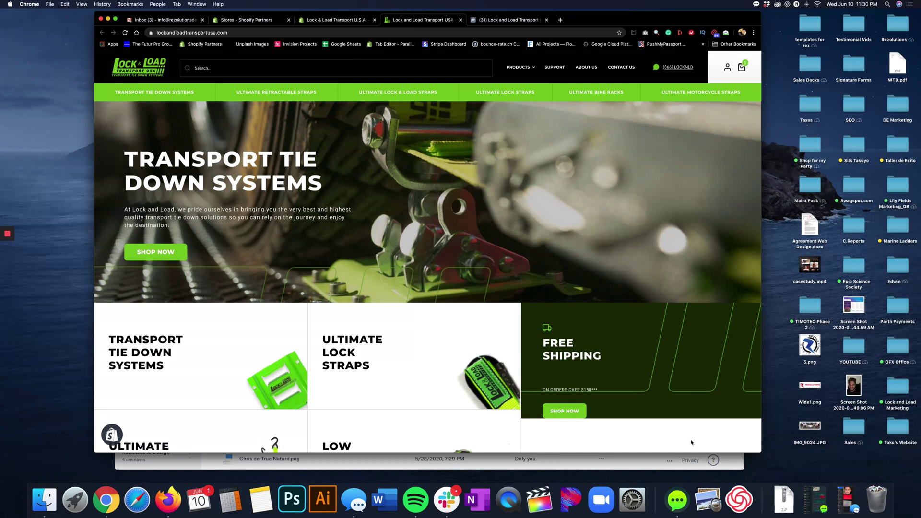
Step: Open the Messaging settings of the Lock and Load Transport USA Facebook page at the Messenger conversation options
left_click(484, 20)
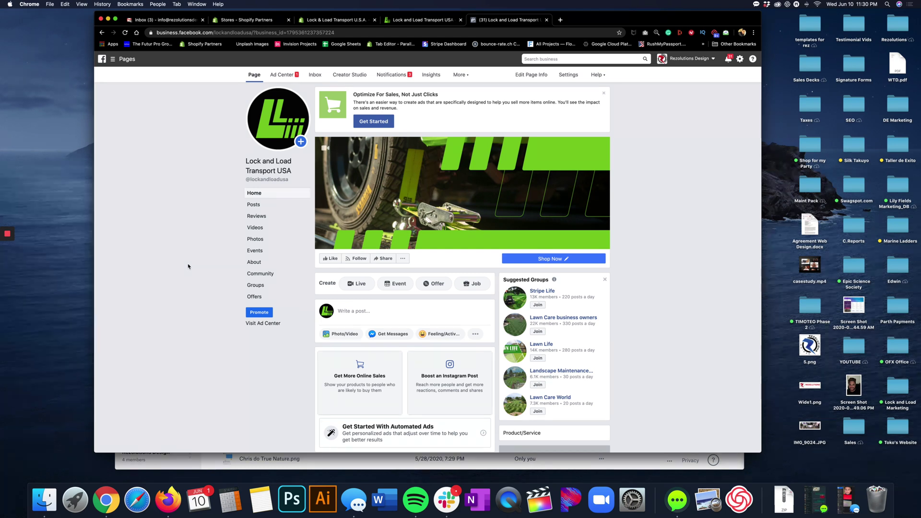
left_click(571, 78)
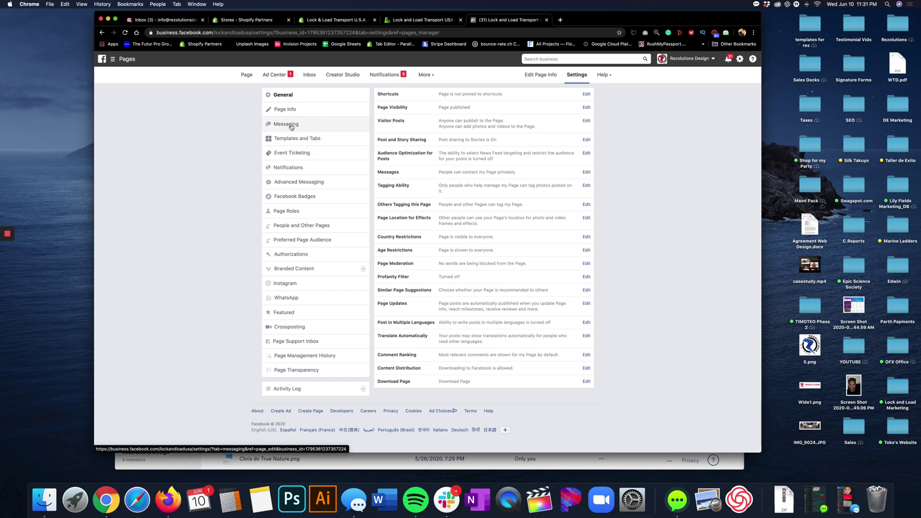
left_click(291, 126)
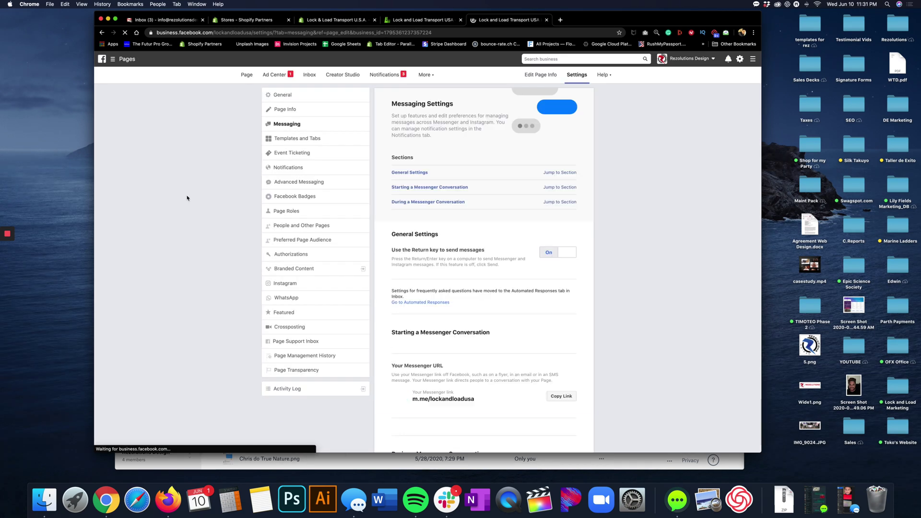
scroll(434, 265, "down", 5)
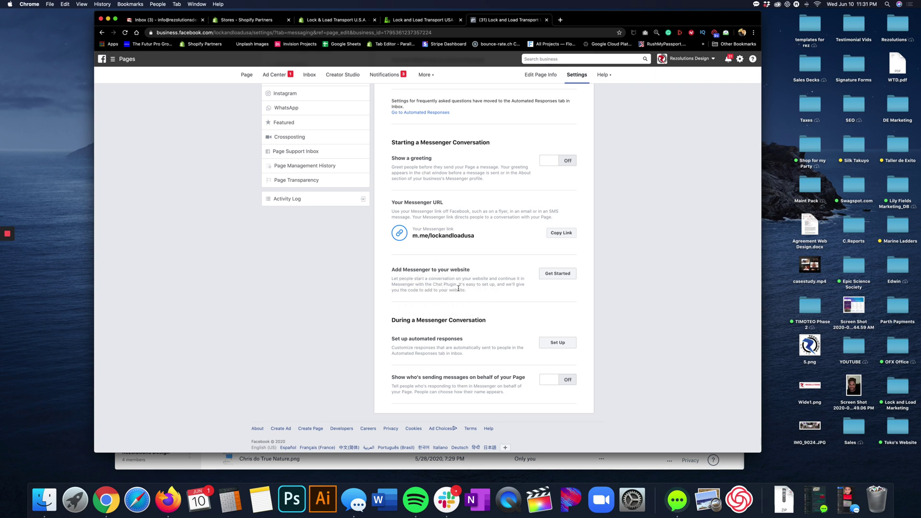
Step: Start the chat plugin setup for adding Messenger to the website, keeping English (US) and the default greeting, and advance to the appearance stage
left_click(559, 276)
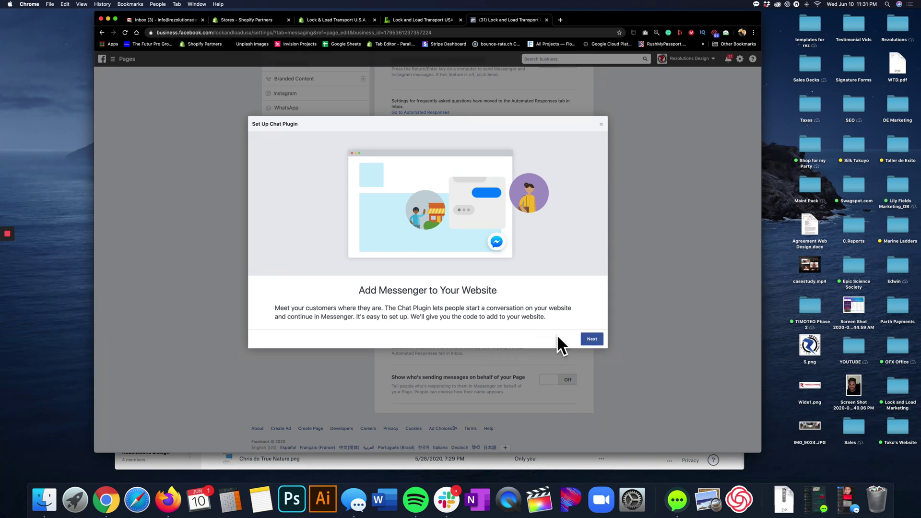
left_click(592, 344)
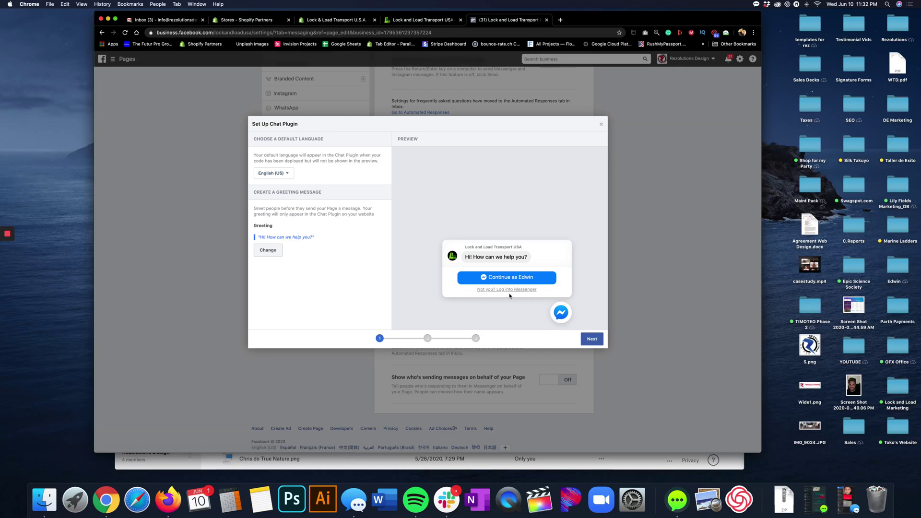
left_click(592, 339)
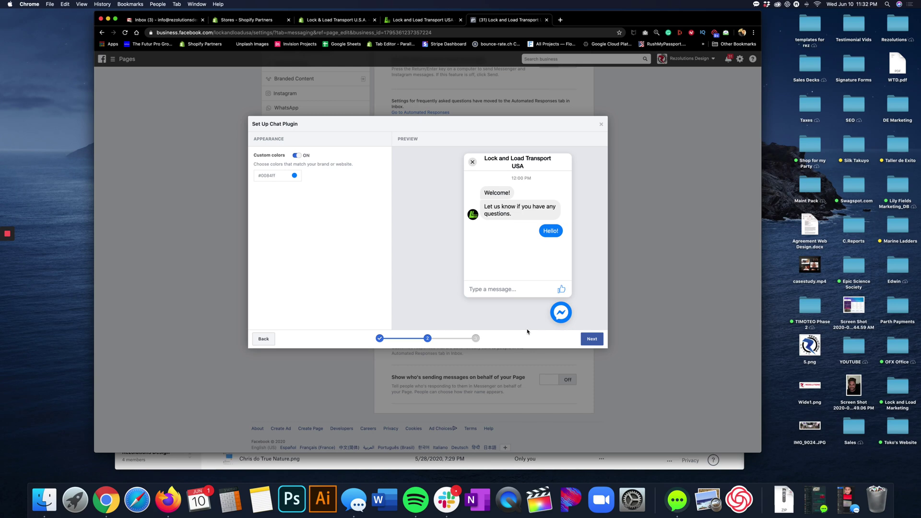
Step: Capture a small screenshot of the green navigation bar on the Lock and Load store homepage
left_click(406, 20)
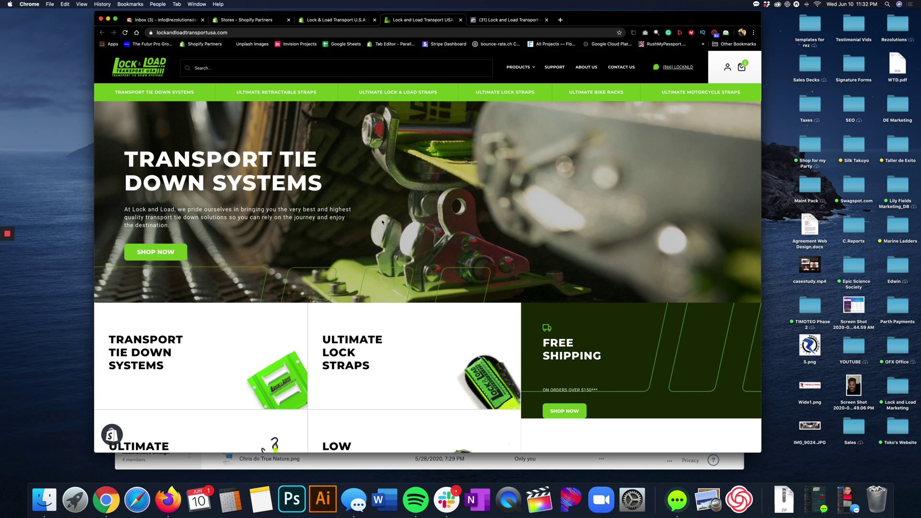
key("super+shift+4")
left_click_drag(203, 88, 219, 101)
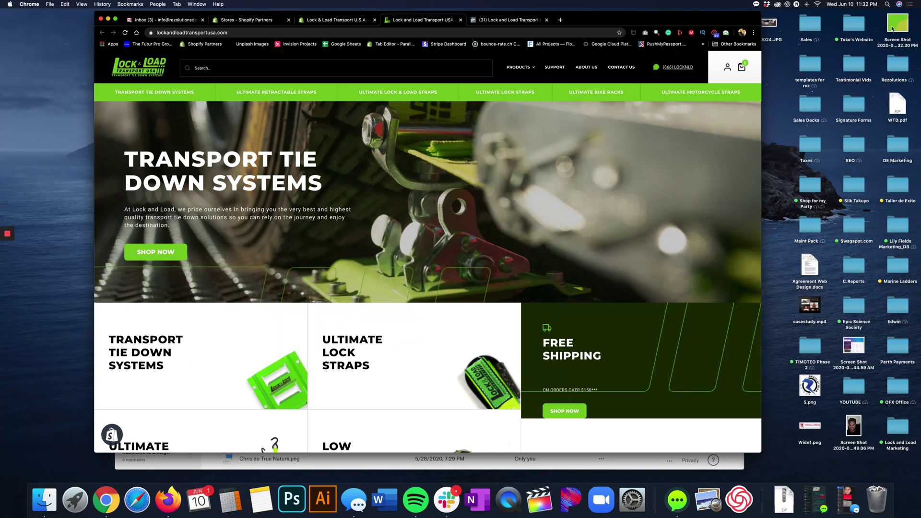
Step: Open the bookmarked Colors From Image page of HTML Color Codes in a new tab and upload the new green screenshot
left_click(560, 20)
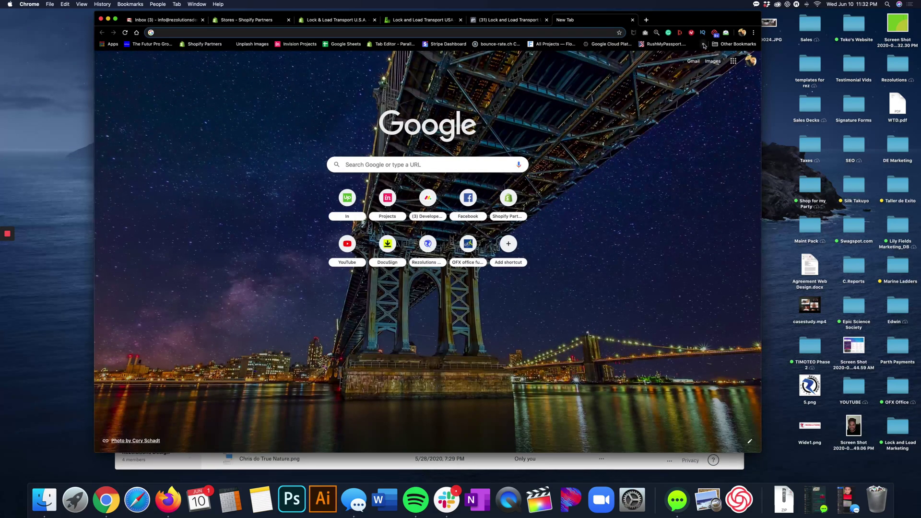
left_click(703, 44)
left_click(616, 66)
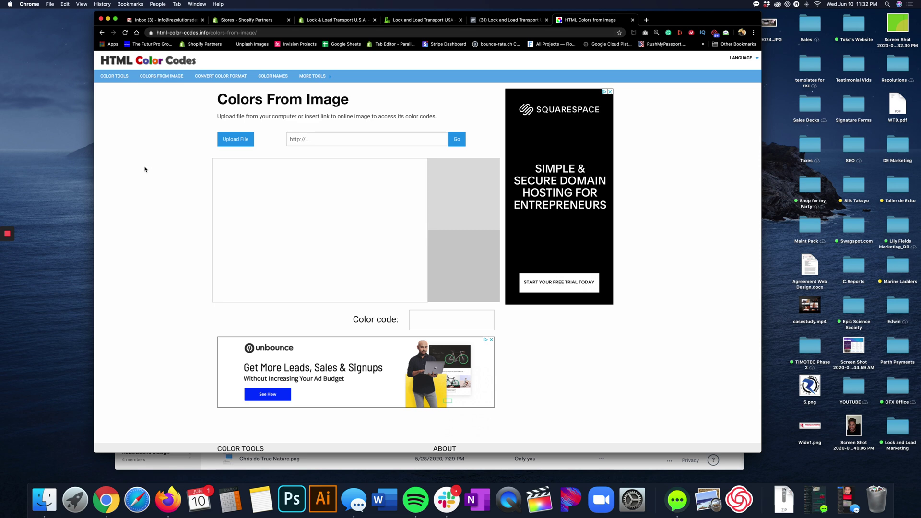
left_click(236, 139)
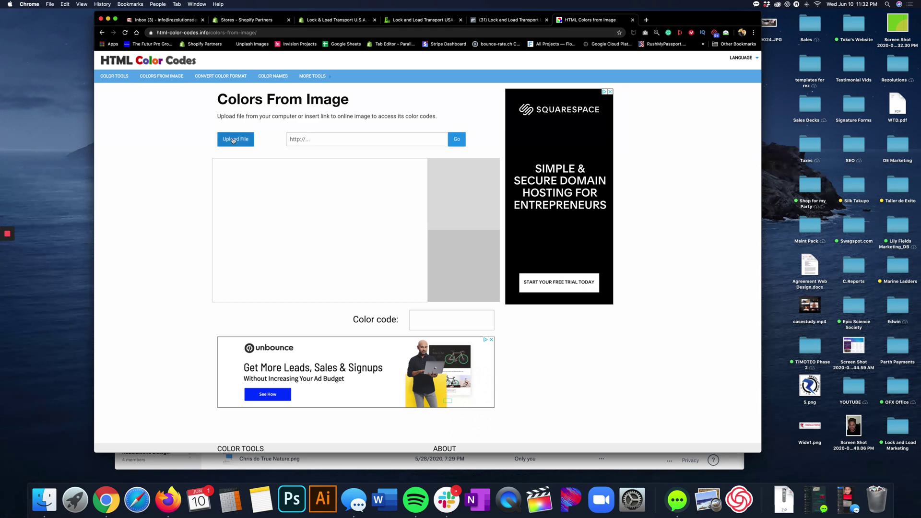
left_click(272, 72)
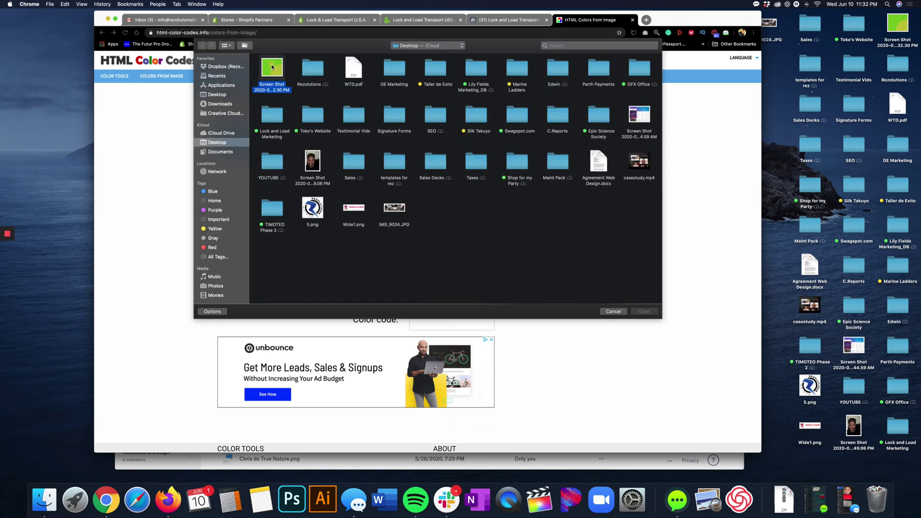
key("Return")
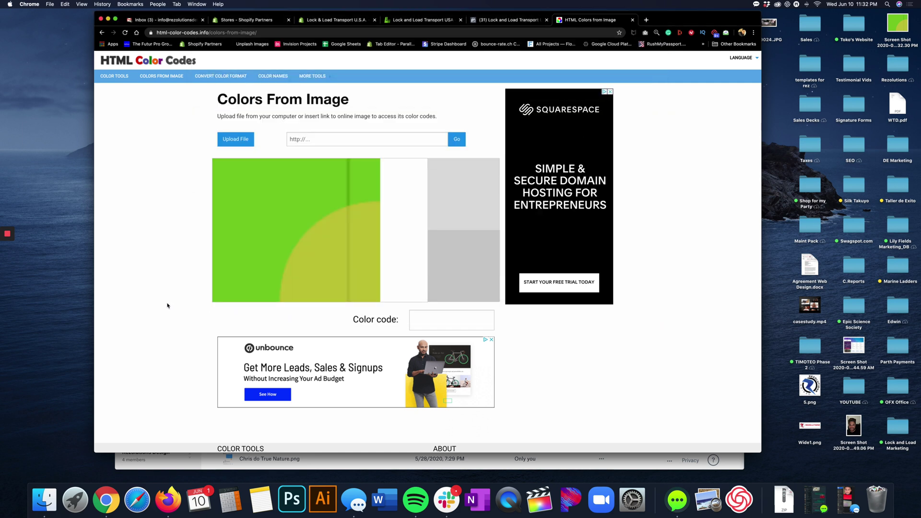
Step: Sample the bright green in the uploaded image and copy its hex digits 79C924
left_click(263, 190)
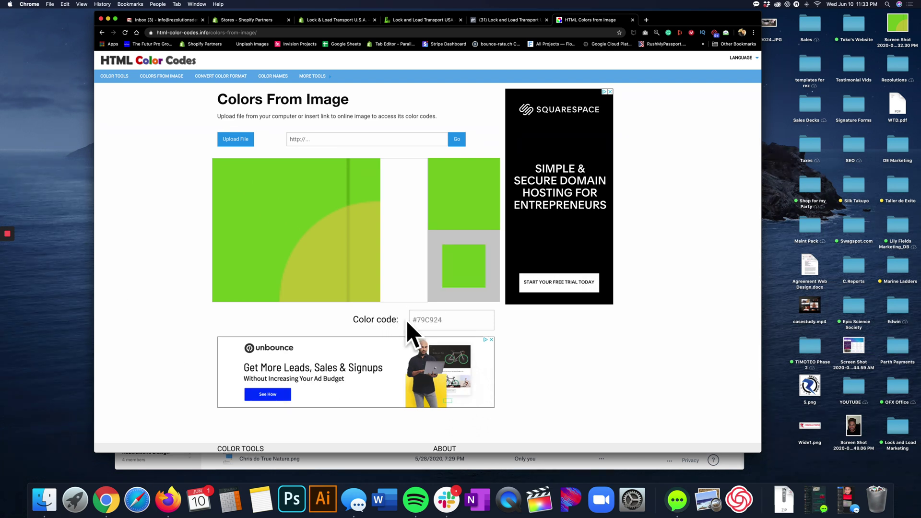
double_click(426, 321)
right_click(426, 321)
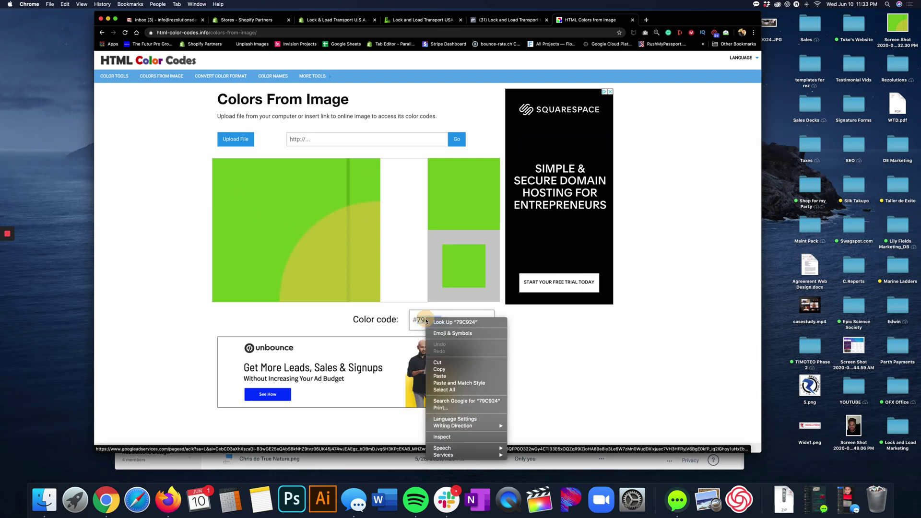
left_click(440, 369)
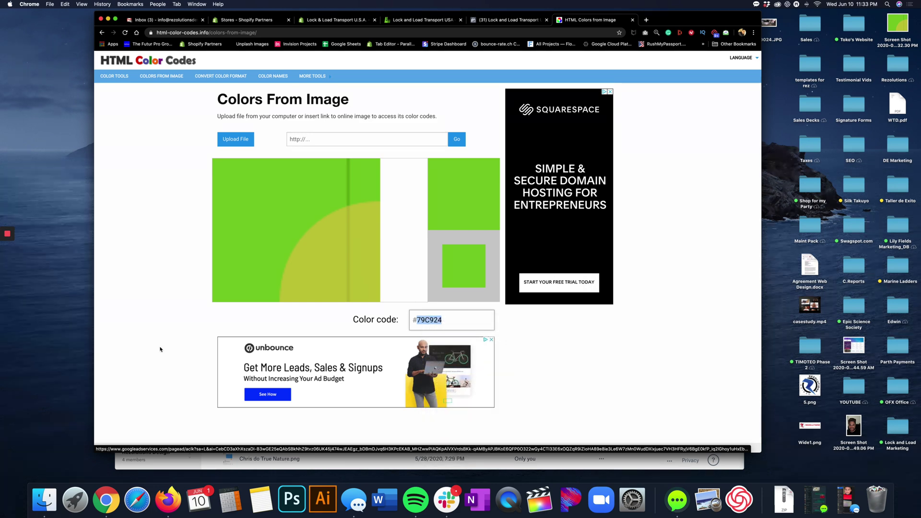
Step: Try to replace the chat plugin's custom color code with the copied hex digits
left_click(487, 21)
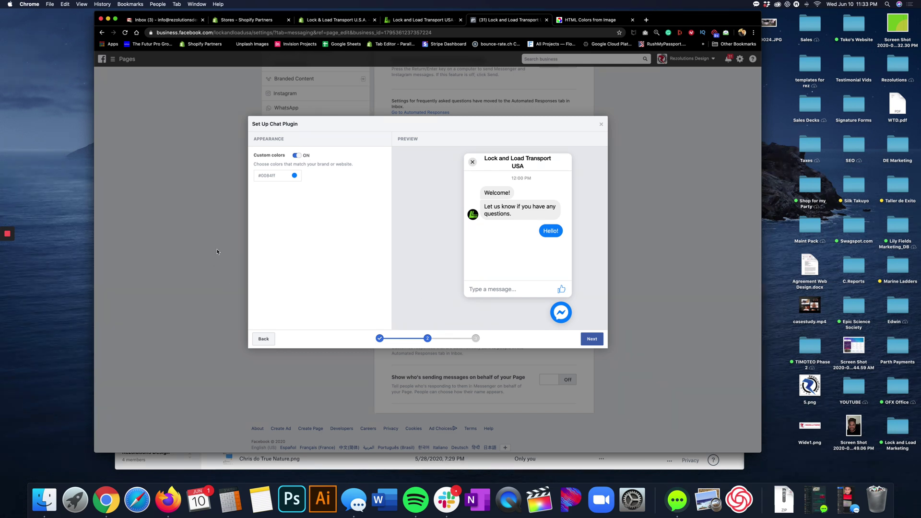
left_click(269, 176)
double_click(269, 176)
right_click(270, 178)
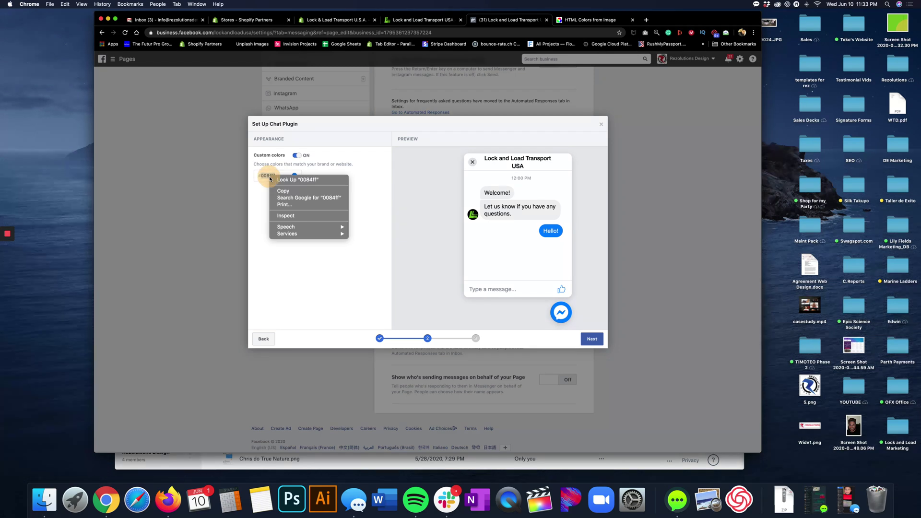
left_click(277, 191)
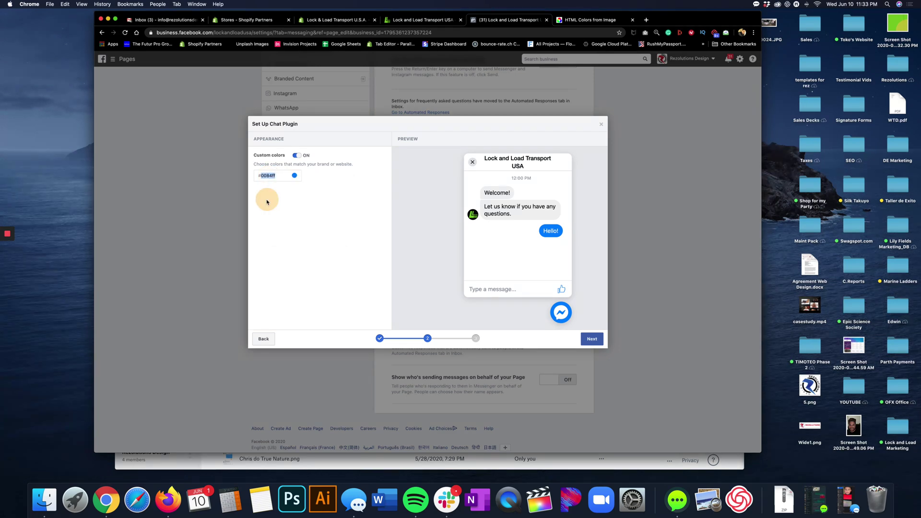
Step: Copy the full color code #79C924, including the hash sign, from the Colors From Image page
left_click(588, 20)
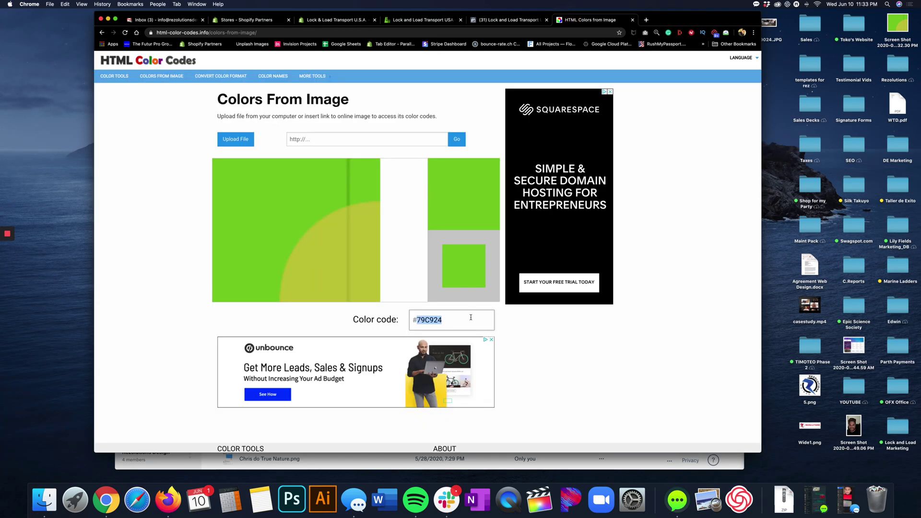
left_click(429, 320)
key("super+c")
right_click(429, 319)
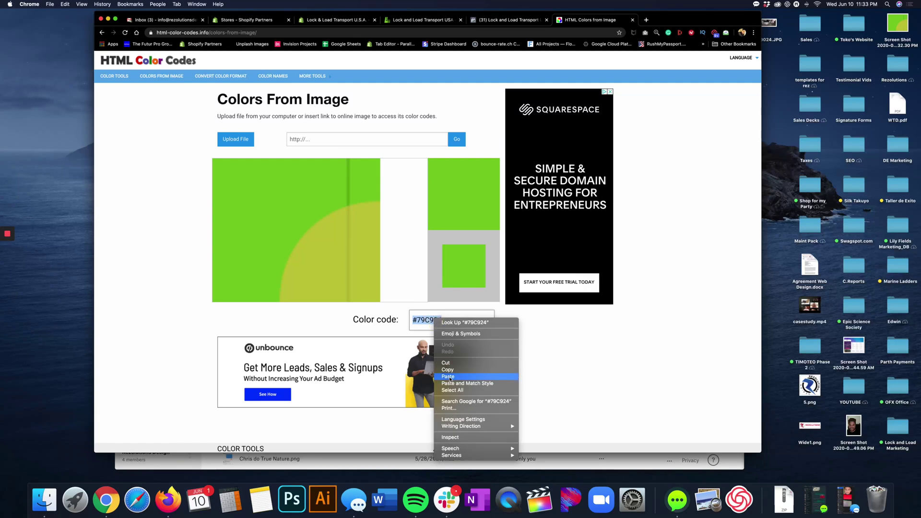
left_click(483, 355)
Step: Return to the Facebook chat plugin setup, set its custom color to #79C924, and continue to the code snippet stage
left_click(484, 20)
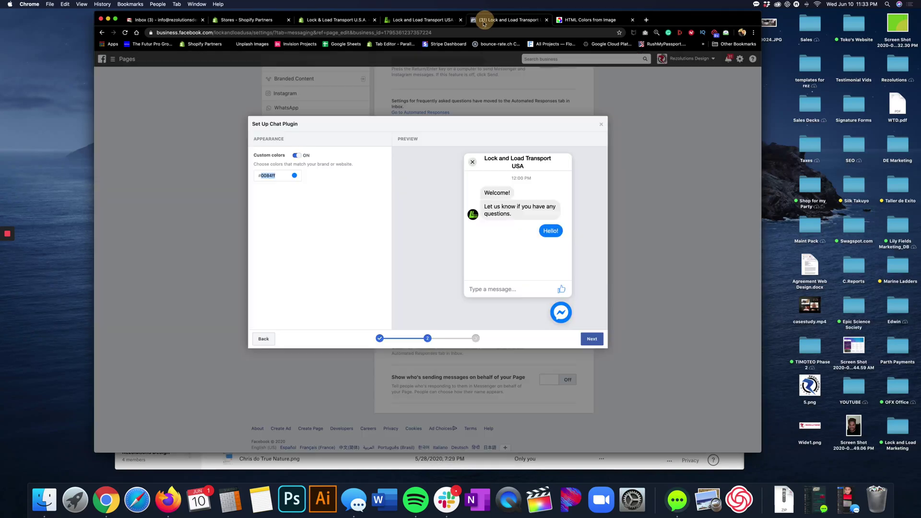
left_click(272, 177)
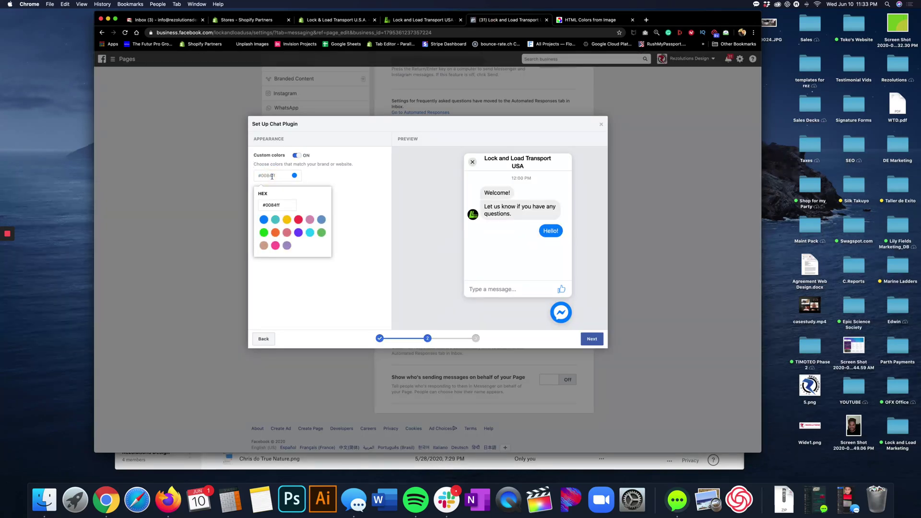
triple_click(278, 205)
key("super+v")
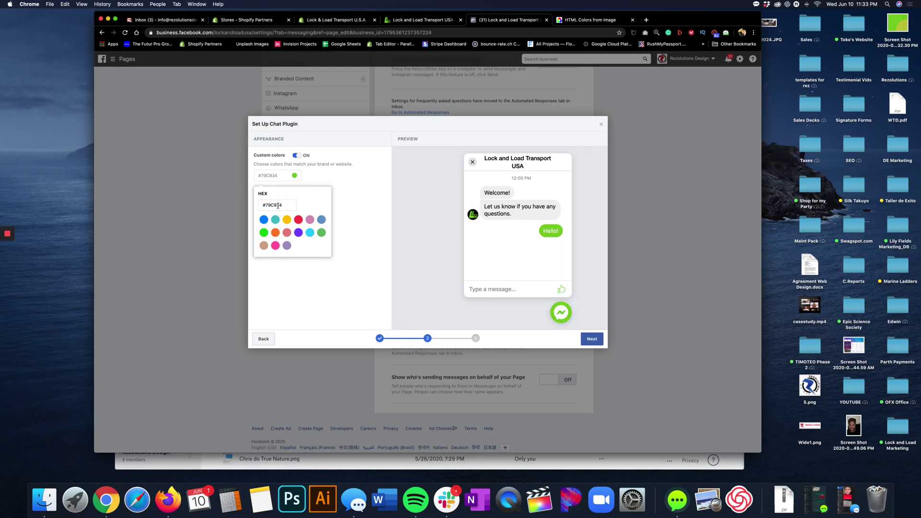
left_click(366, 222)
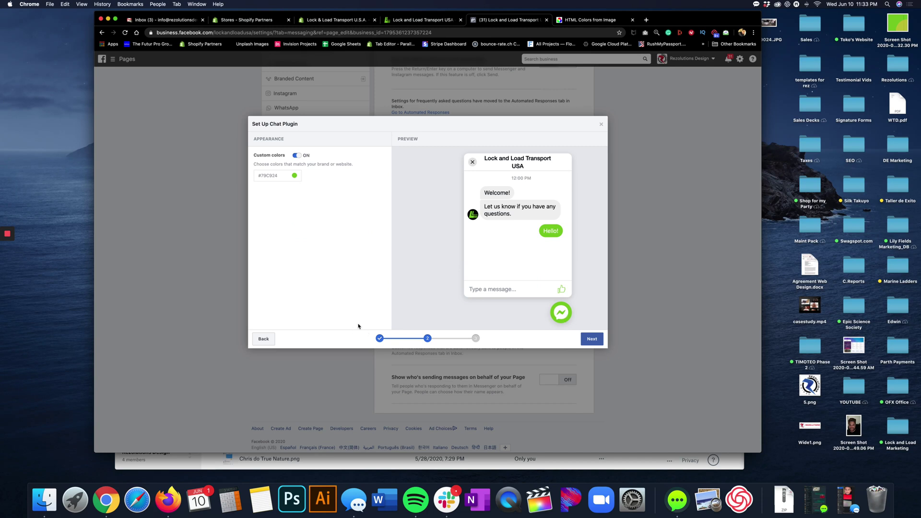
left_click(593, 339)
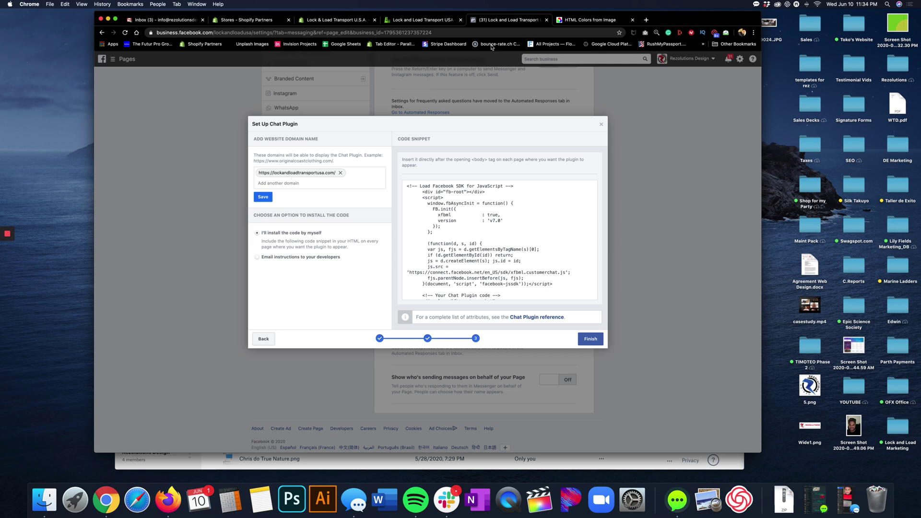
Step: Check the live store's web address against the website domain entered in the chat plugin setup
left_click(420, 20)
left_click(209, 32)
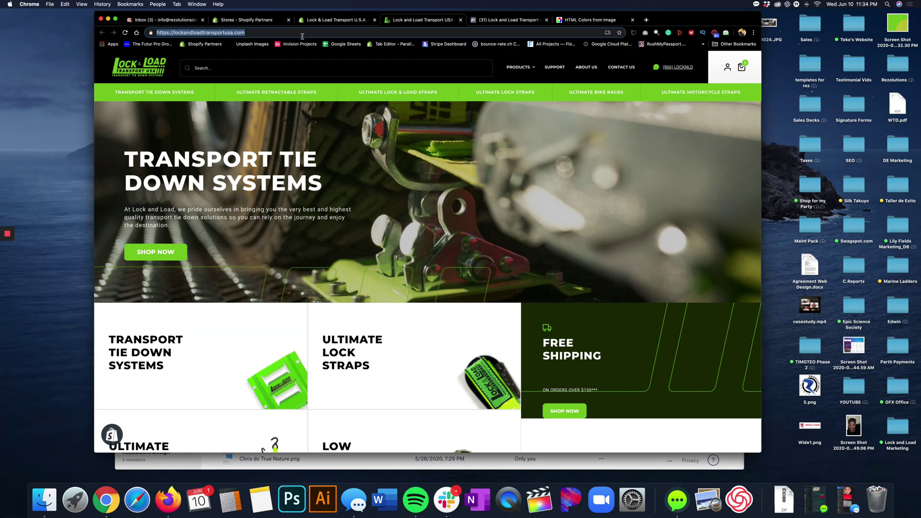
left_click(478, 19)
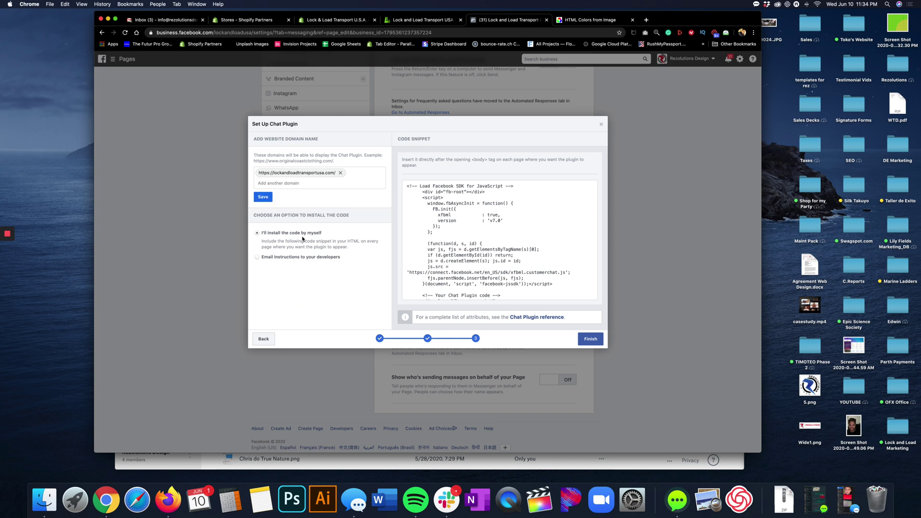
Step: Copy the chat plugin's full code snippet to the clipboard
left_click(477, 211)
mouse_move(410, 225)
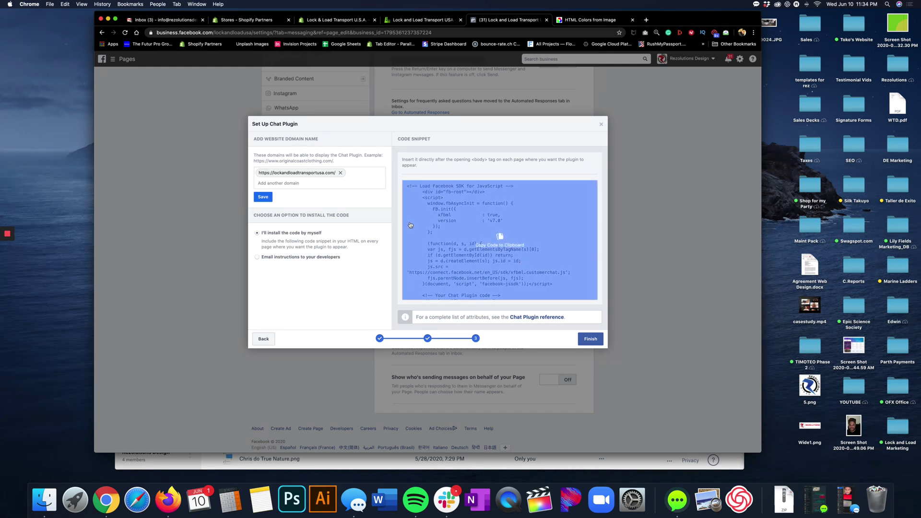
mouse_move(466, 245)
left_click(472, 228)
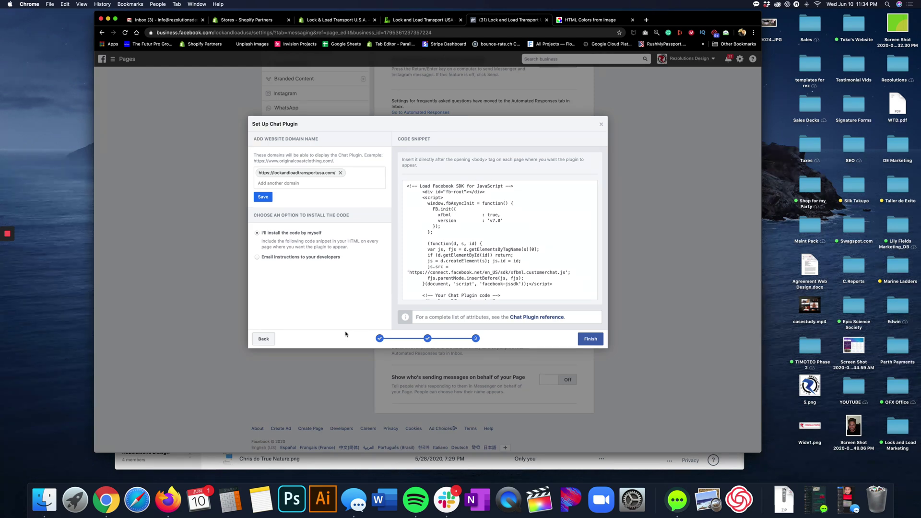
Step: Switch to the Lock & Load Transport Shopify admin and open the Online Store's Themes page from the admin home
left_click(337, 21)
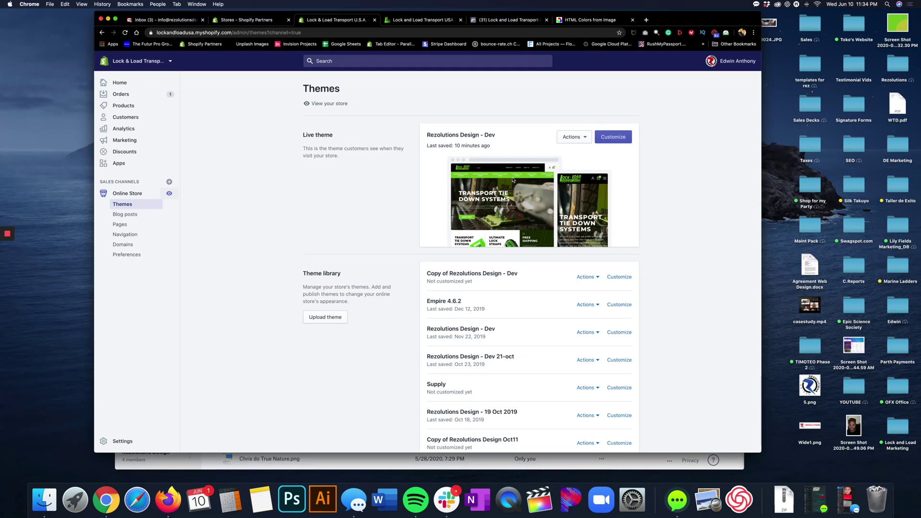
left_click(119, 83)
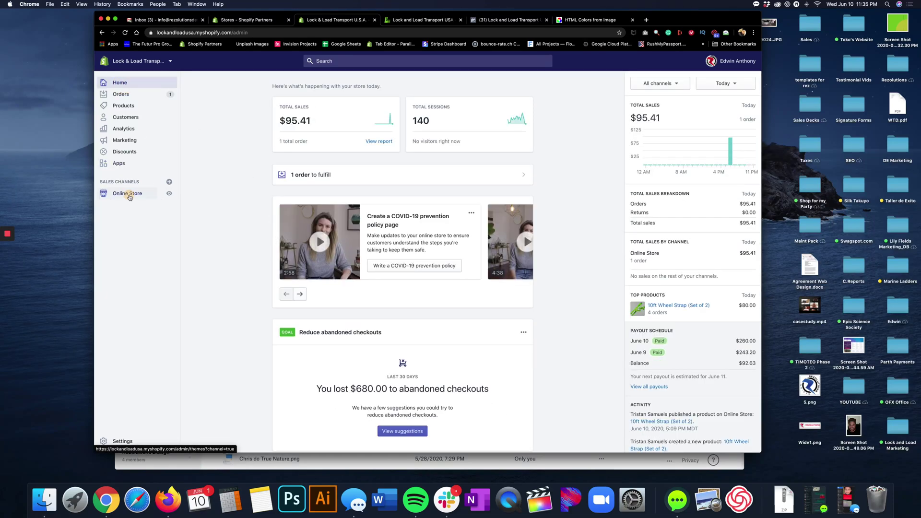
left_click(128, 195)
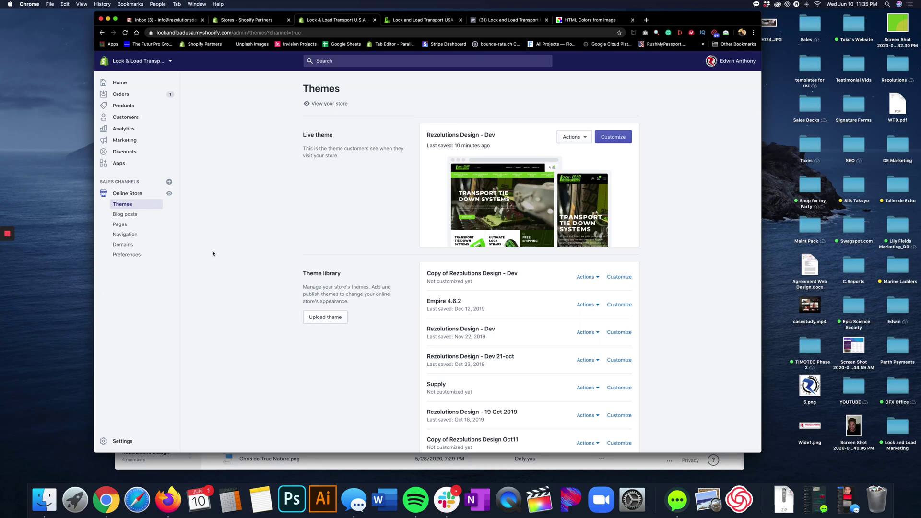
left_click(574, 138)
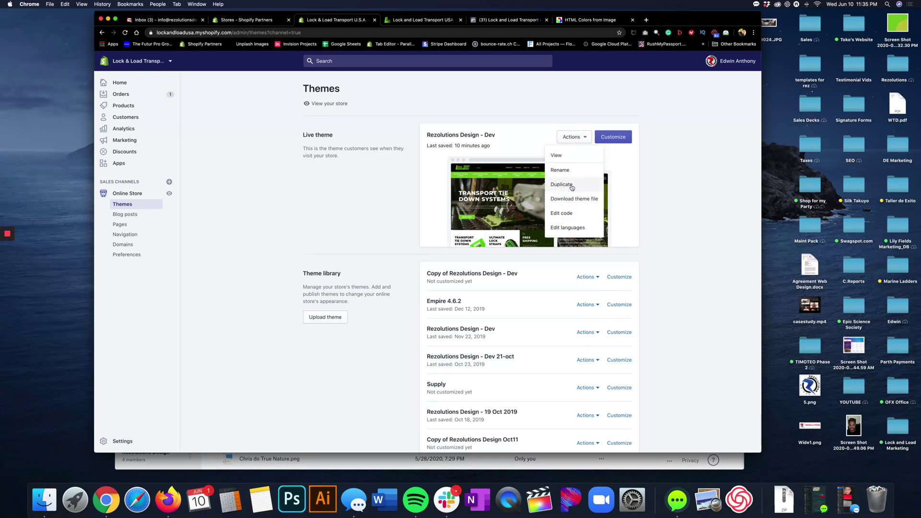
left_click(356, 199)
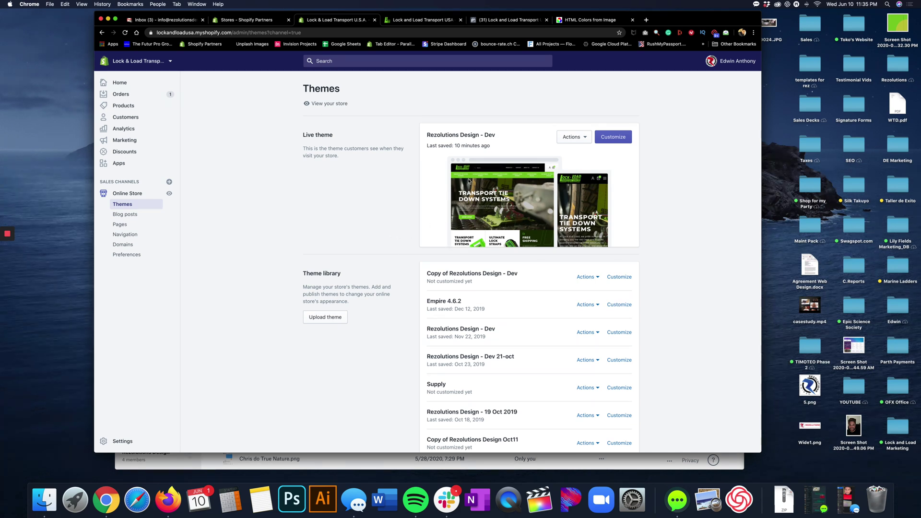
left_click(571, 138)
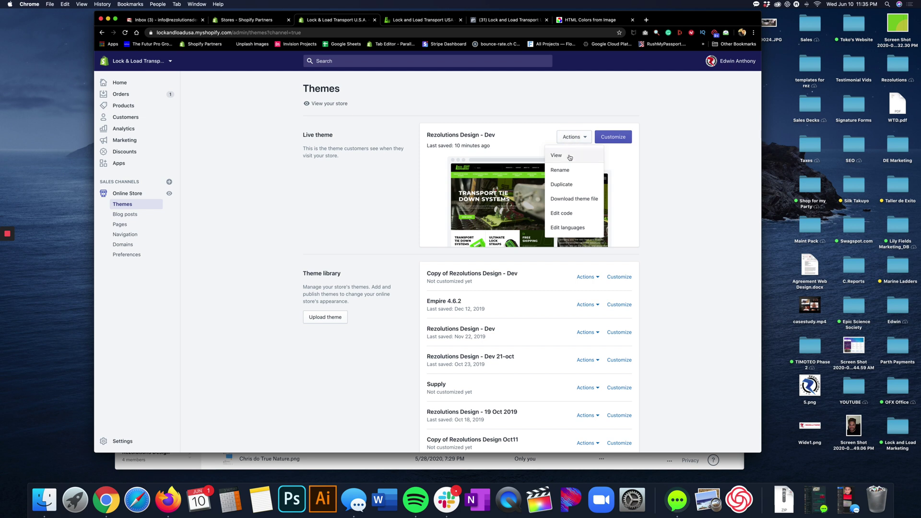
left_click(357, 215)
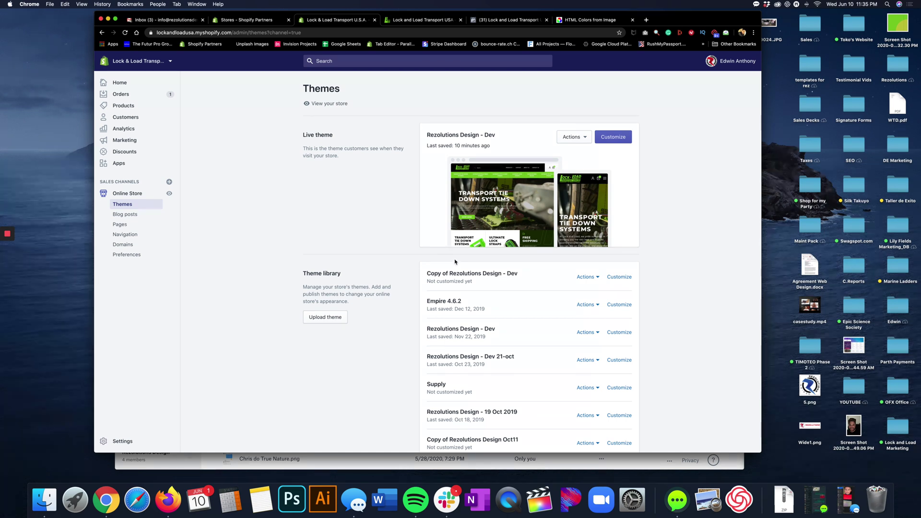
Step: Open the live theme's code at the theme.liquid layout file, expanding the editor to full screen with the dark color scheme
left_click(575, 139)
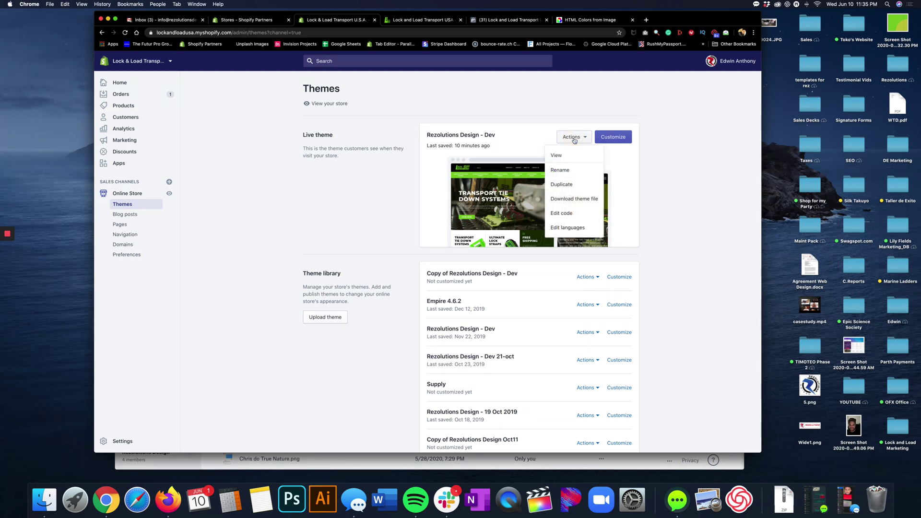
left_click(560, 213)
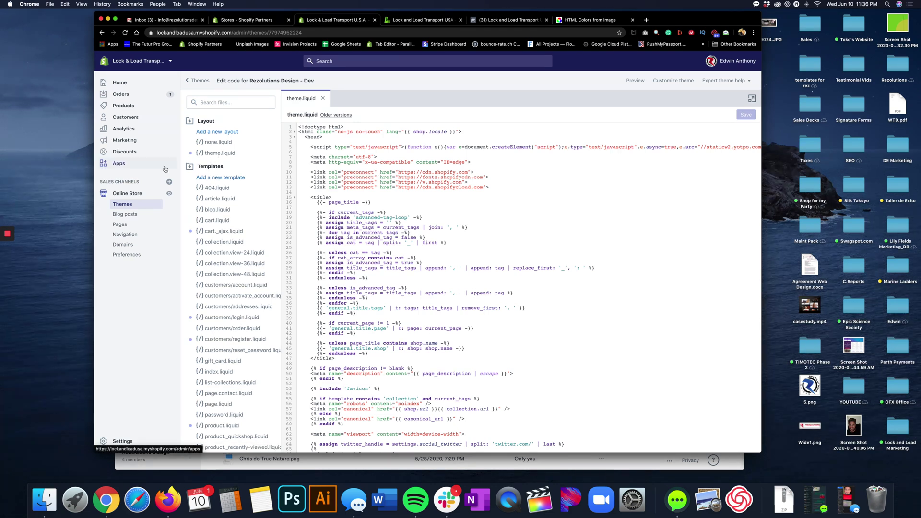
left_click(223, 153)
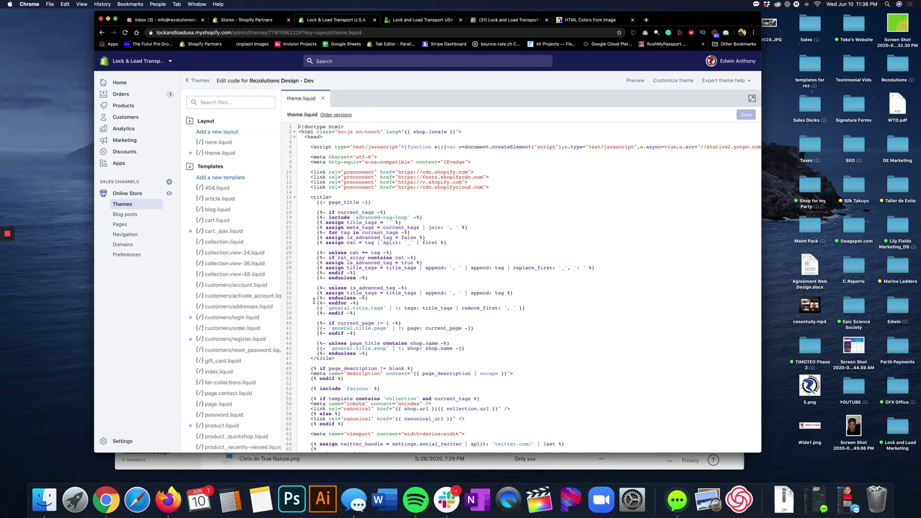
left_click(753, 99)
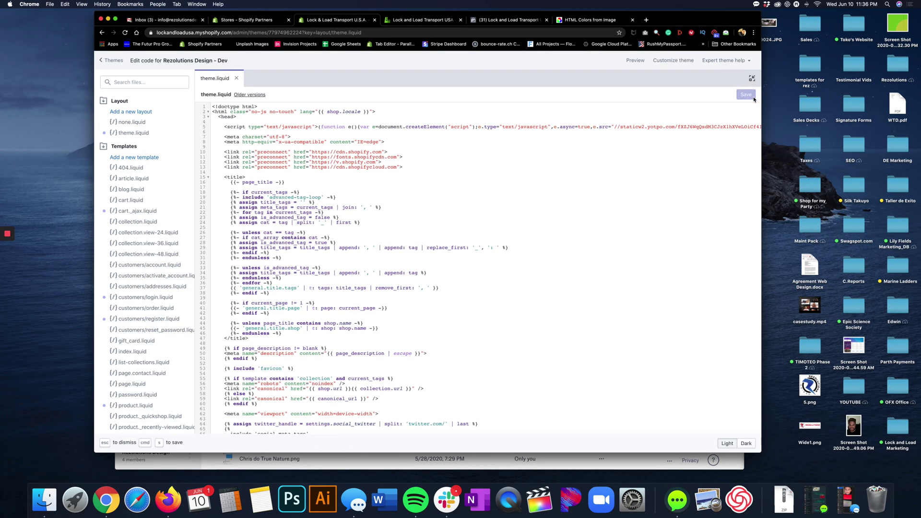
left_click(746, 444)
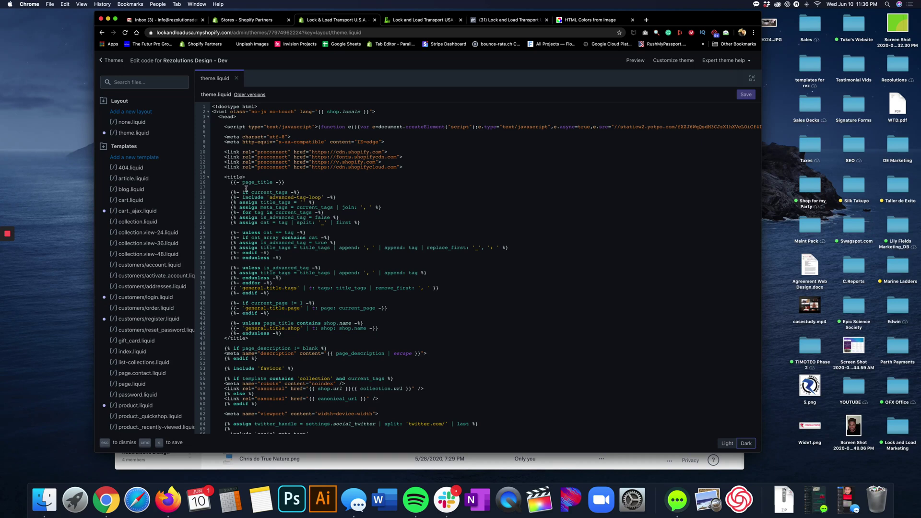
Step: Remove the blank lines between the opening body tag and the skip-to-main link in theme.liquid
scroll(243, 195, "down", 2)
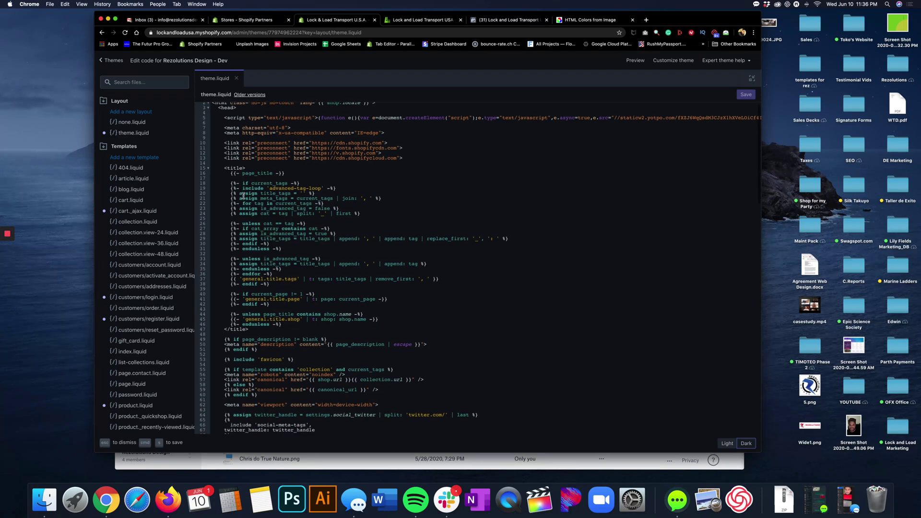
scroll(243, 196, "up", 2)
scroll(243, 196, "down", 5)
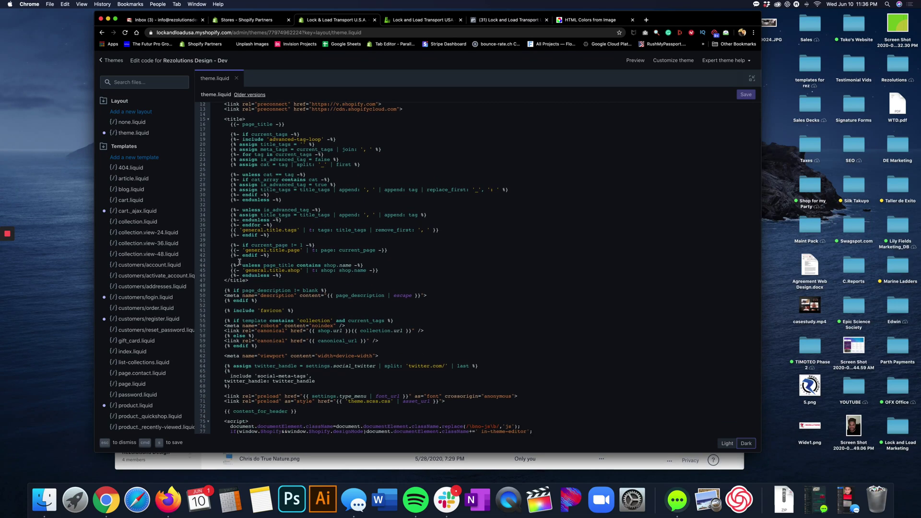
scroll(240, 254, "down", 6)
scroll(240, 261, "down", 1)
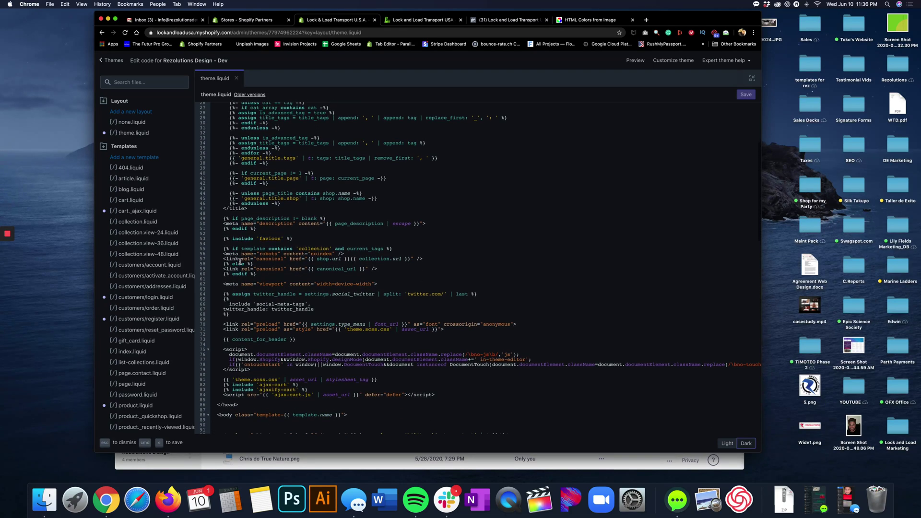
scroll(241, 262, "down", 4)
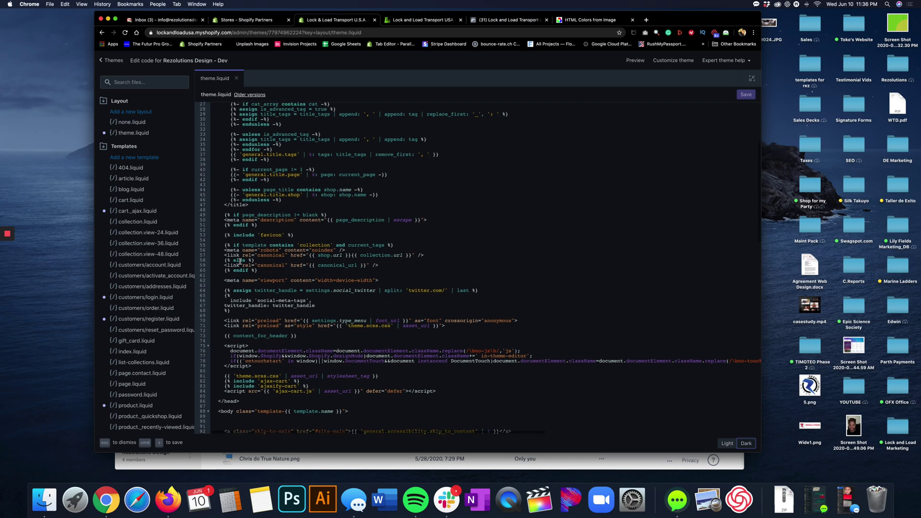
scroll(241, 261, "down", 2)
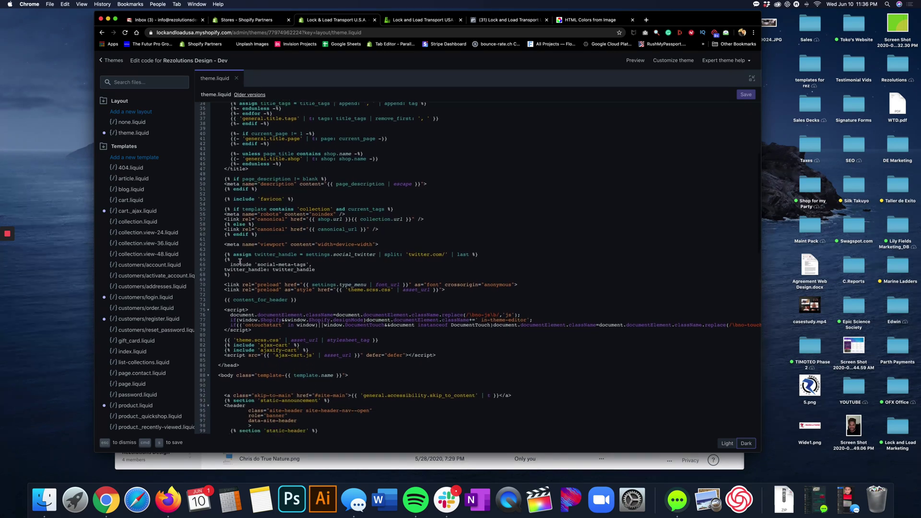
scroll(240, 262, "down", 5)
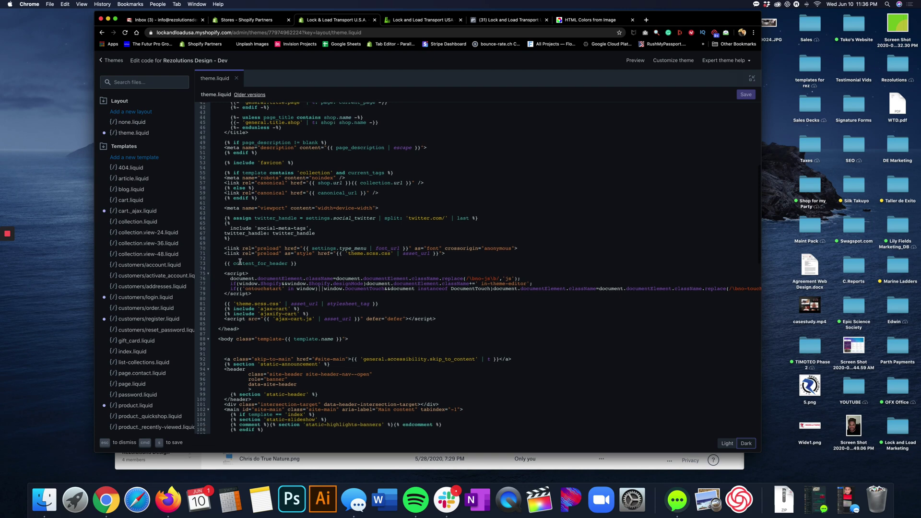
scroll(240, 262, "down", 2)
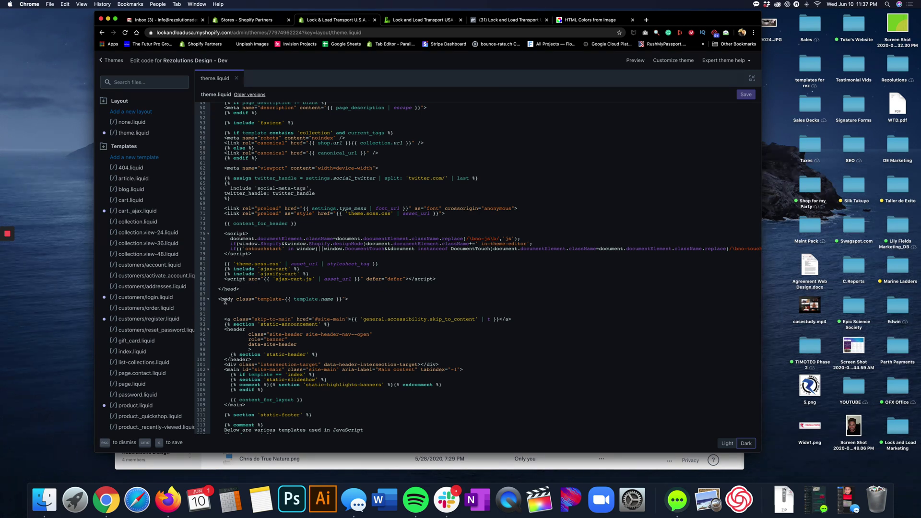
left_click(227, 299)
left_click(222, 319)
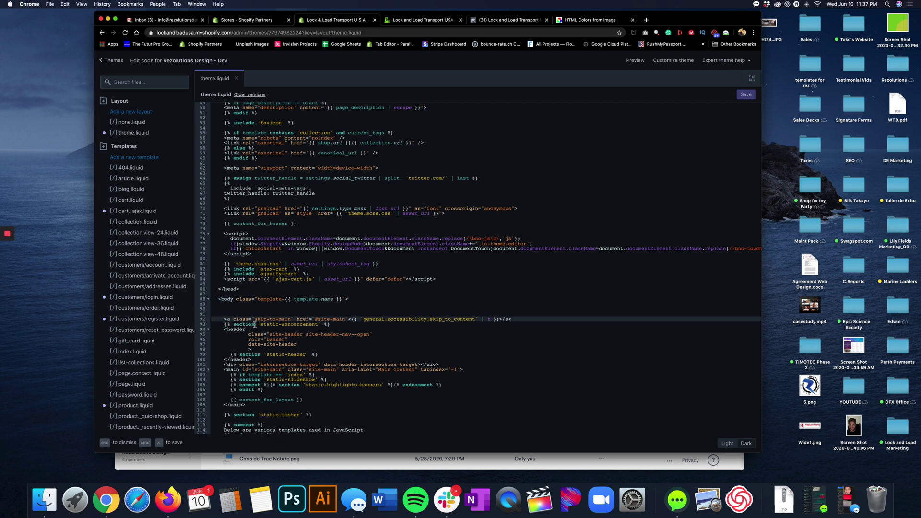
key("Right")
key("BackSpace")
key("BackSpace")
key("BackSpace")
key("BackSpace")
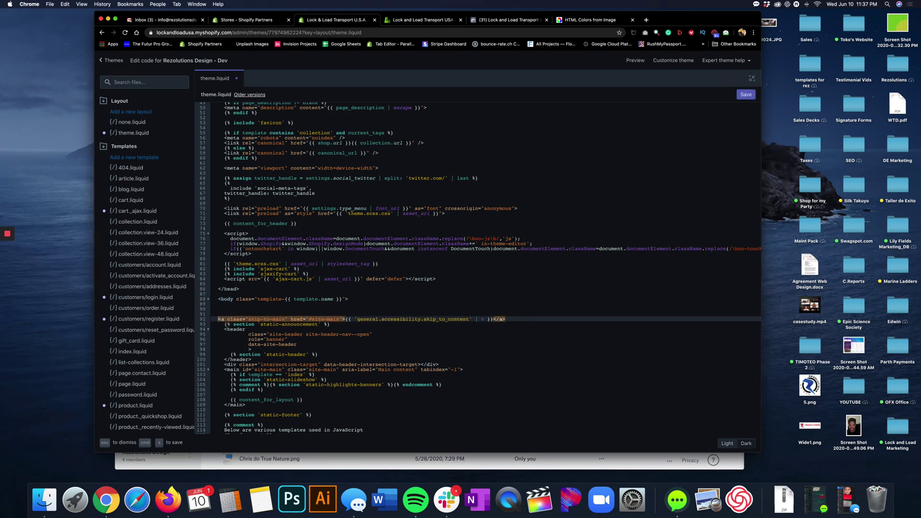
key("BackSpace")
key("BackSpace")
key("BackSpace")
key("BackSpace")
key("BackSpace")
key("BackSpace")
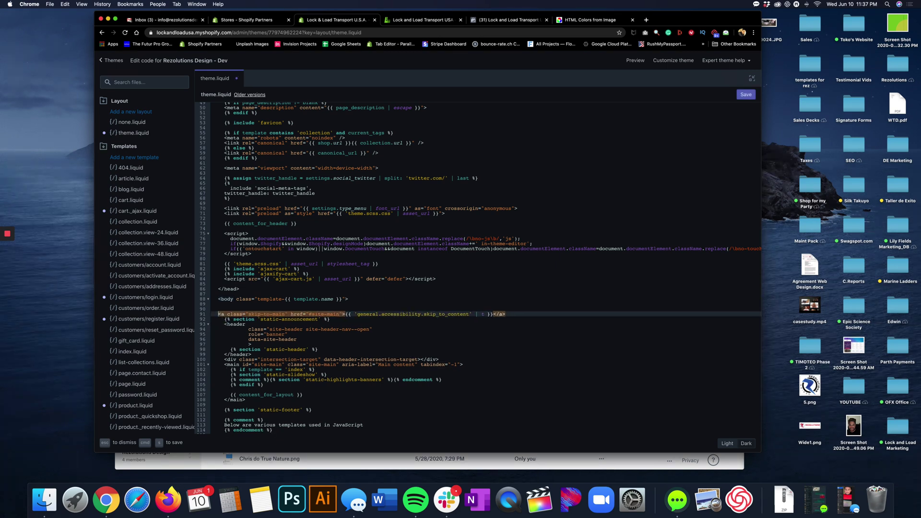
key("BackSpace")
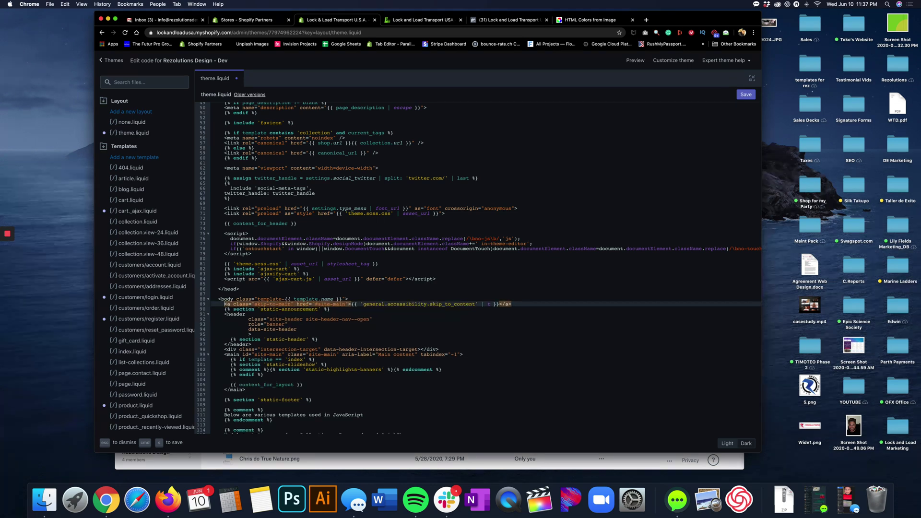
Step: Insert eight new lines directly after the opening body tag to make room for the chat plugin code
left_click(245, 293)
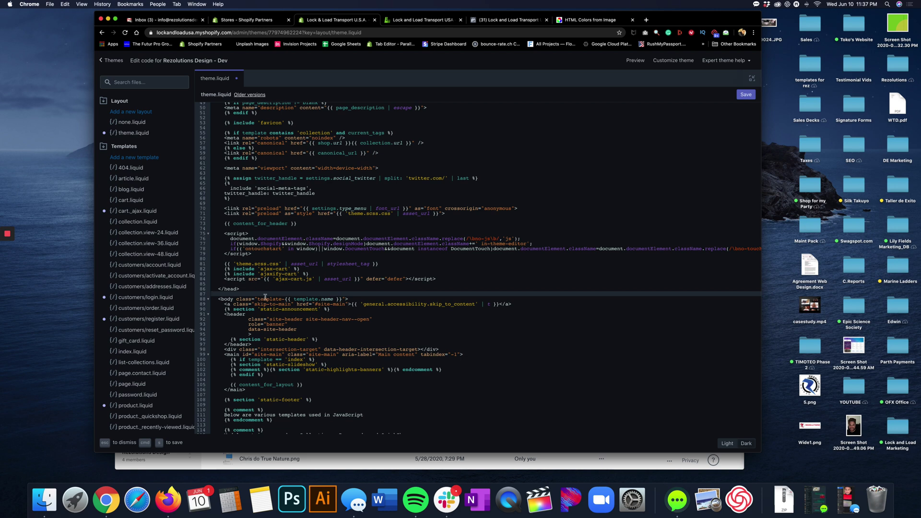
left_click(358, 299)
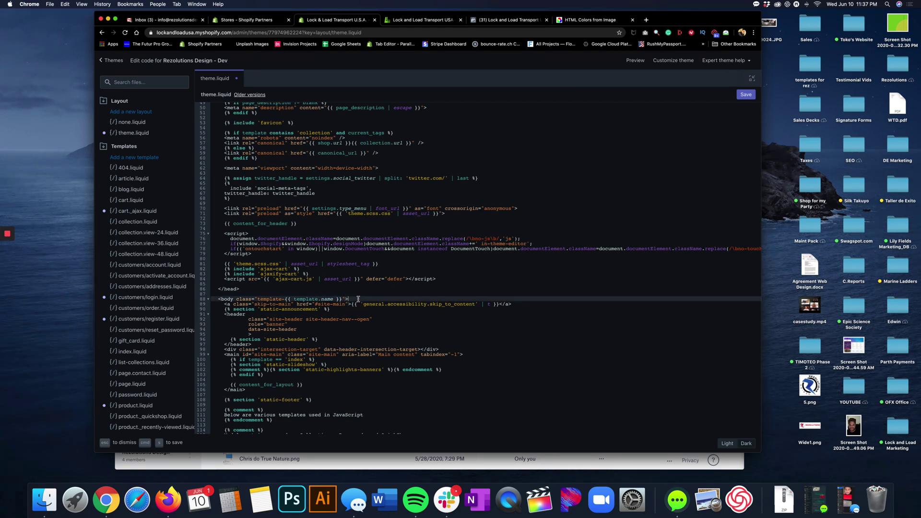
key("Return")
key("Return")
key("Return")
key("Return")
key("Return")
key("Return")
key("Return")
key("Return")
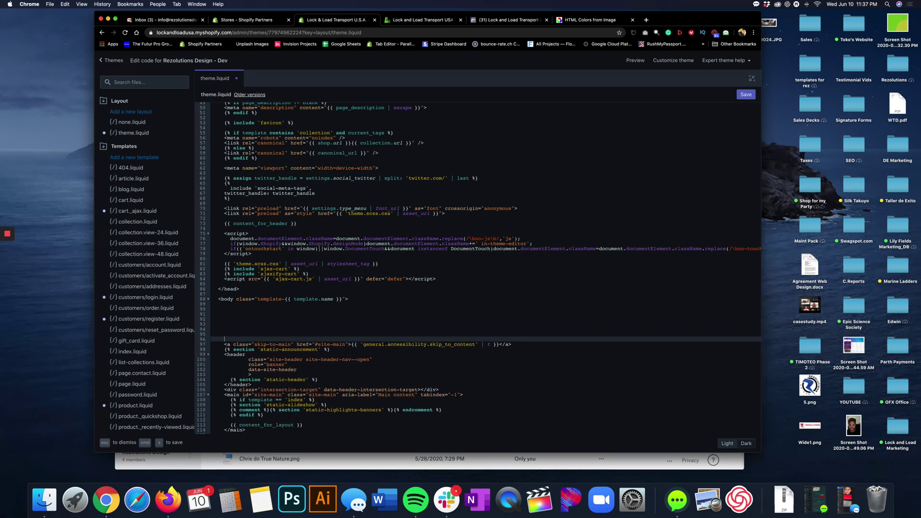
Step: Paste the copied Facebook chat plugin code into the blank lines below the opening body tag in theme.liquid and save the file
key("Up")
key("Up")
key("Up")
key("Up")
key("Up")
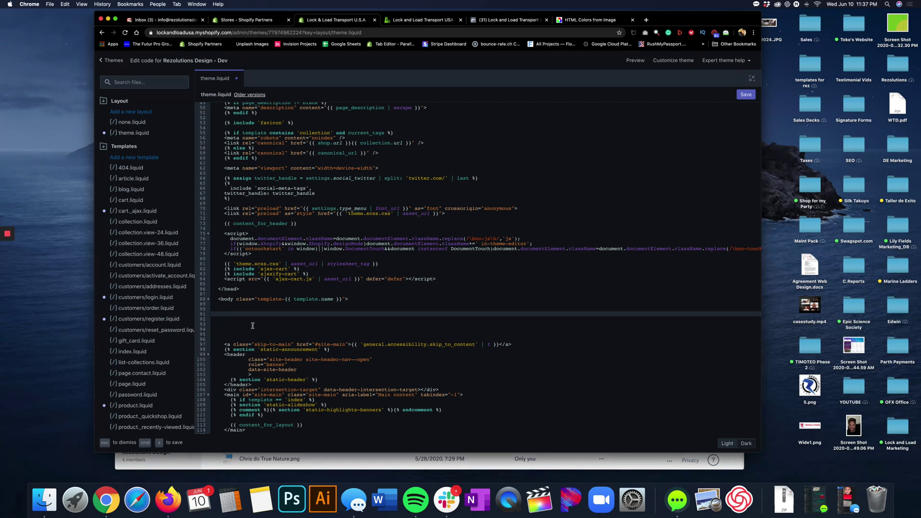
right_click(234, 313)
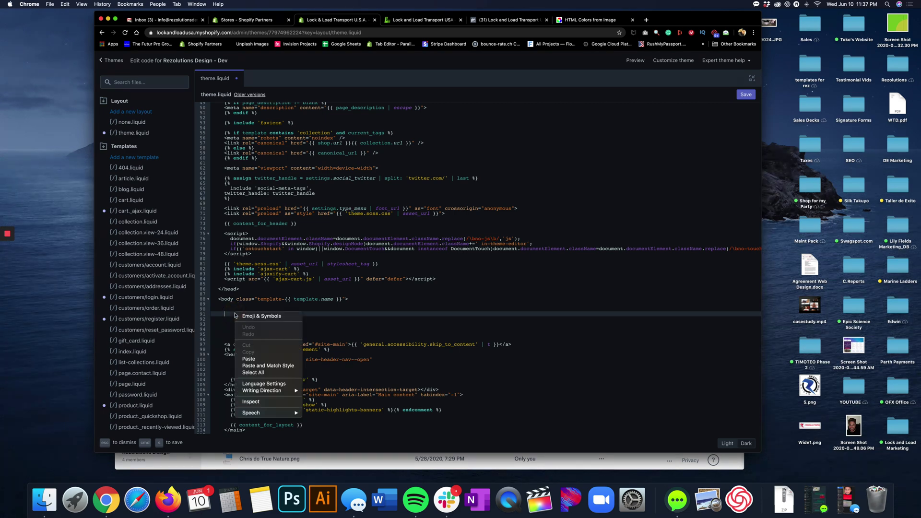
left_click(250, 359)
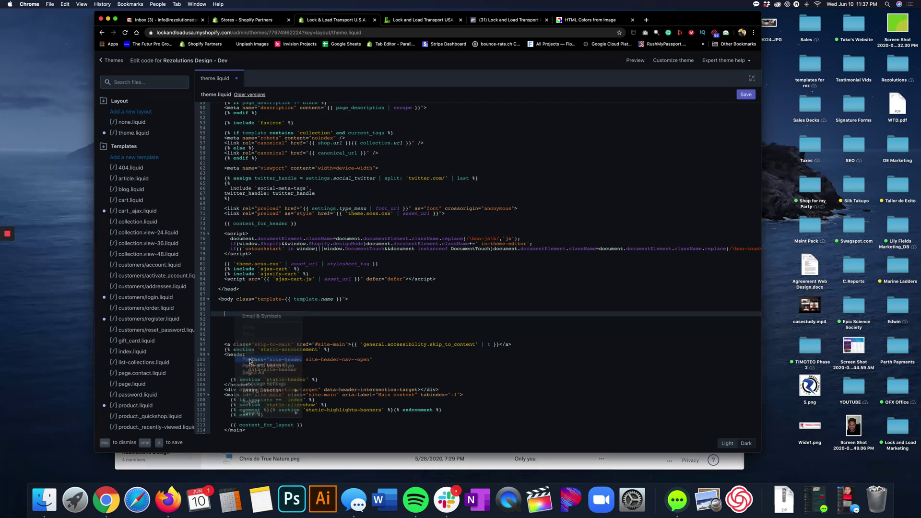
scroll(277, 356, "down", 2)
scroll(278, 357, "down", 1)
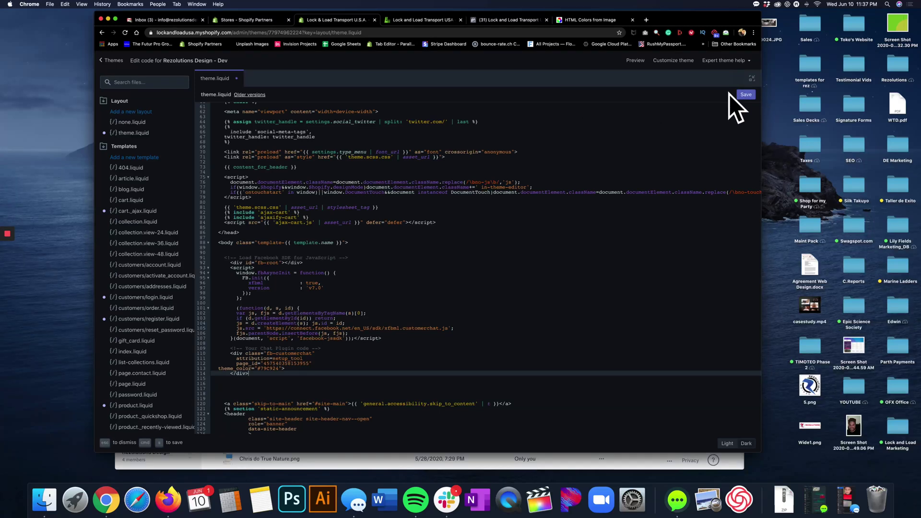
left_click(744, 95)
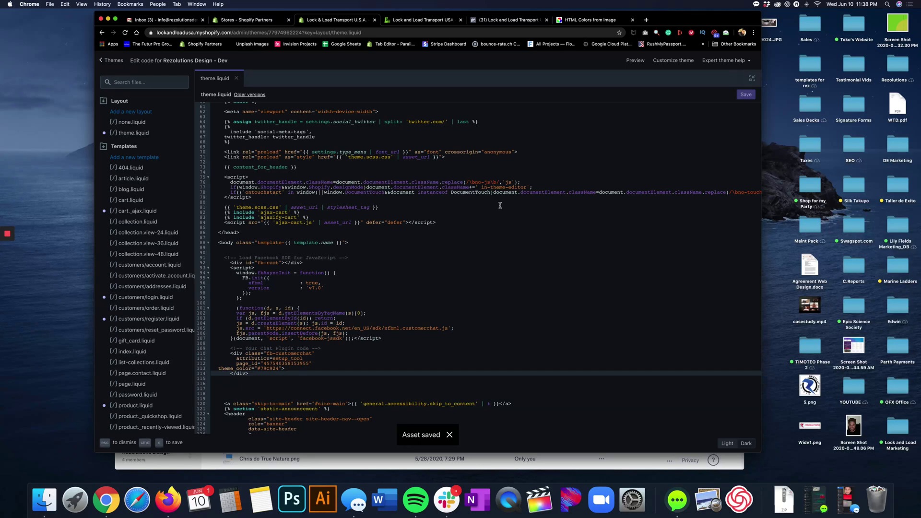
Step: Switch to the Lock and Load Transport USA storefront homepage and reload it to check the Messenger chat plugin
left_click(396, 20)
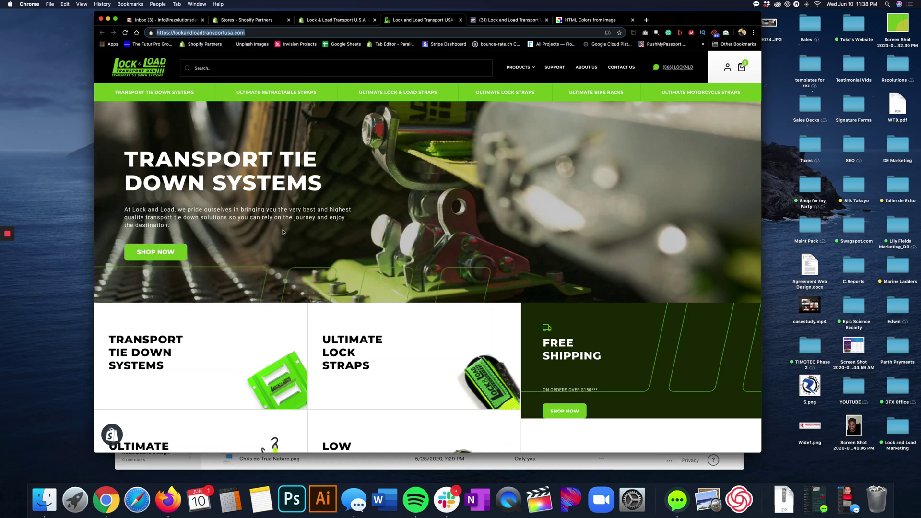
left_click(126, 33)
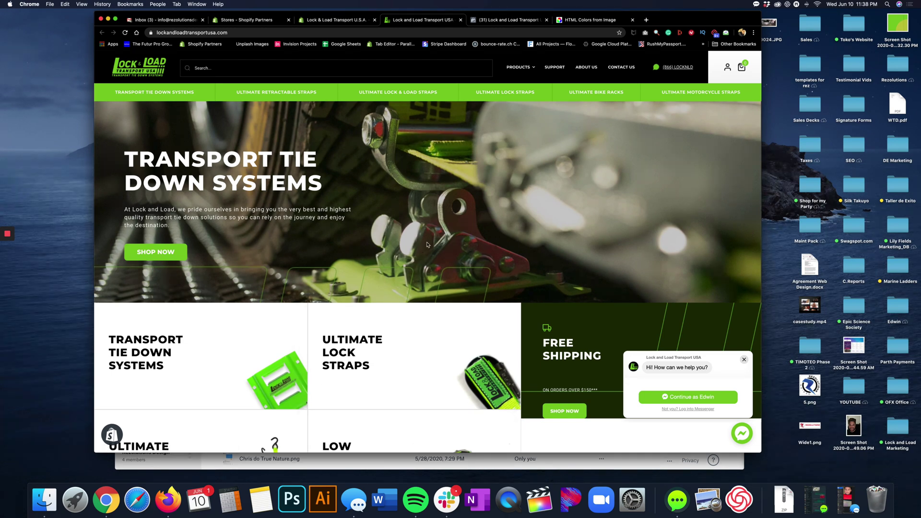
Step: Switch to OneNote to view the "How to Add Facebook Messenger on your Shopify" note, and minimize its window
left_click(476, 505)
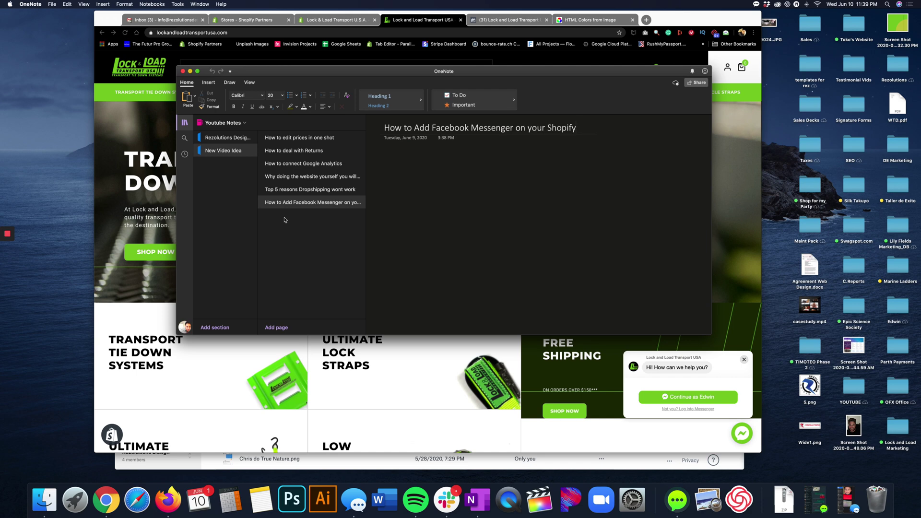
left_click(190, 73)
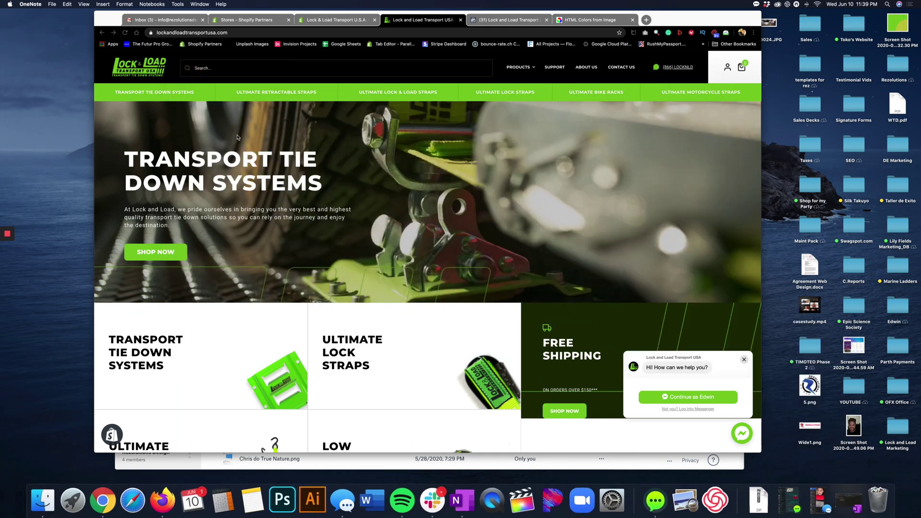